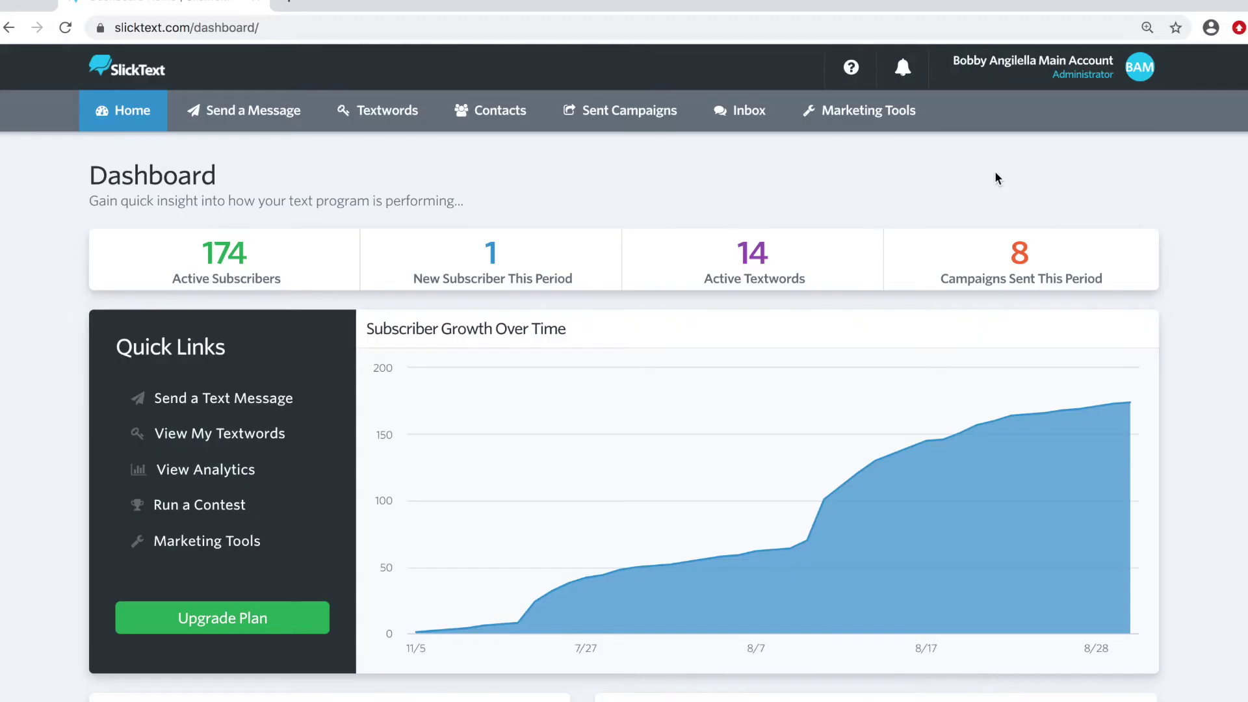
Step: From My Integrations, start a new Shopify integration and focus the Store Name field
left_click(1141, 72)
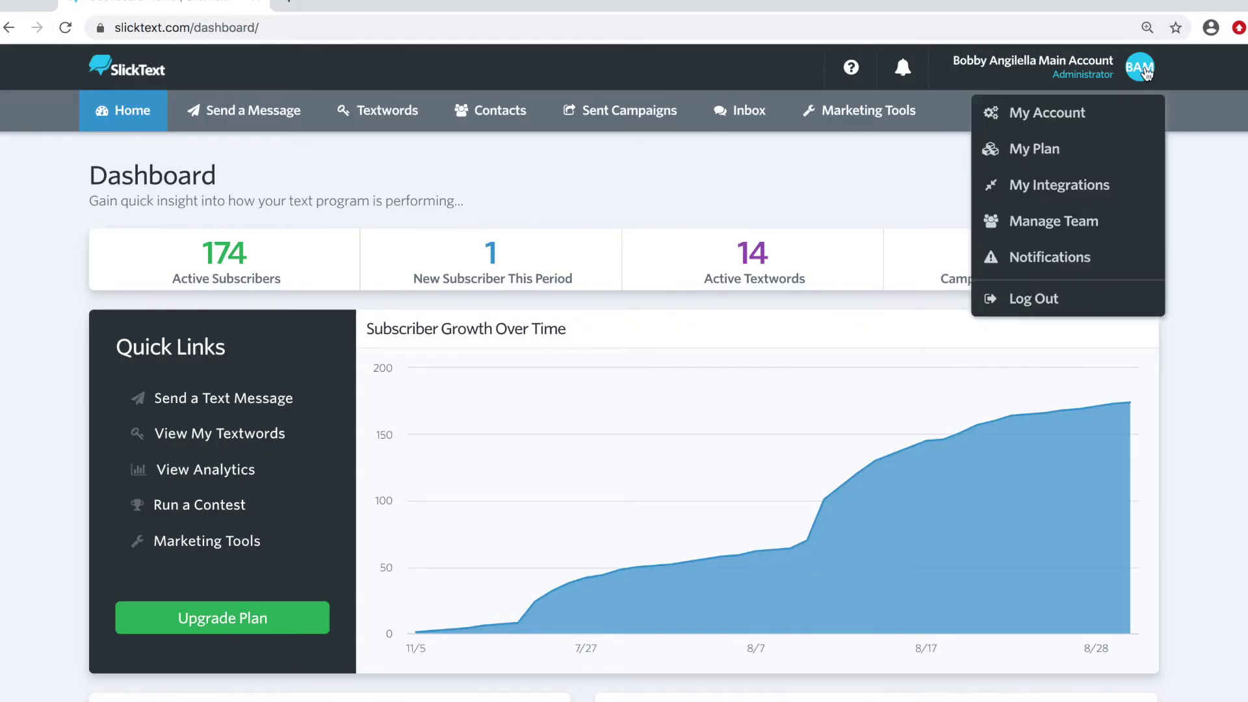
left_click(1092, 184)
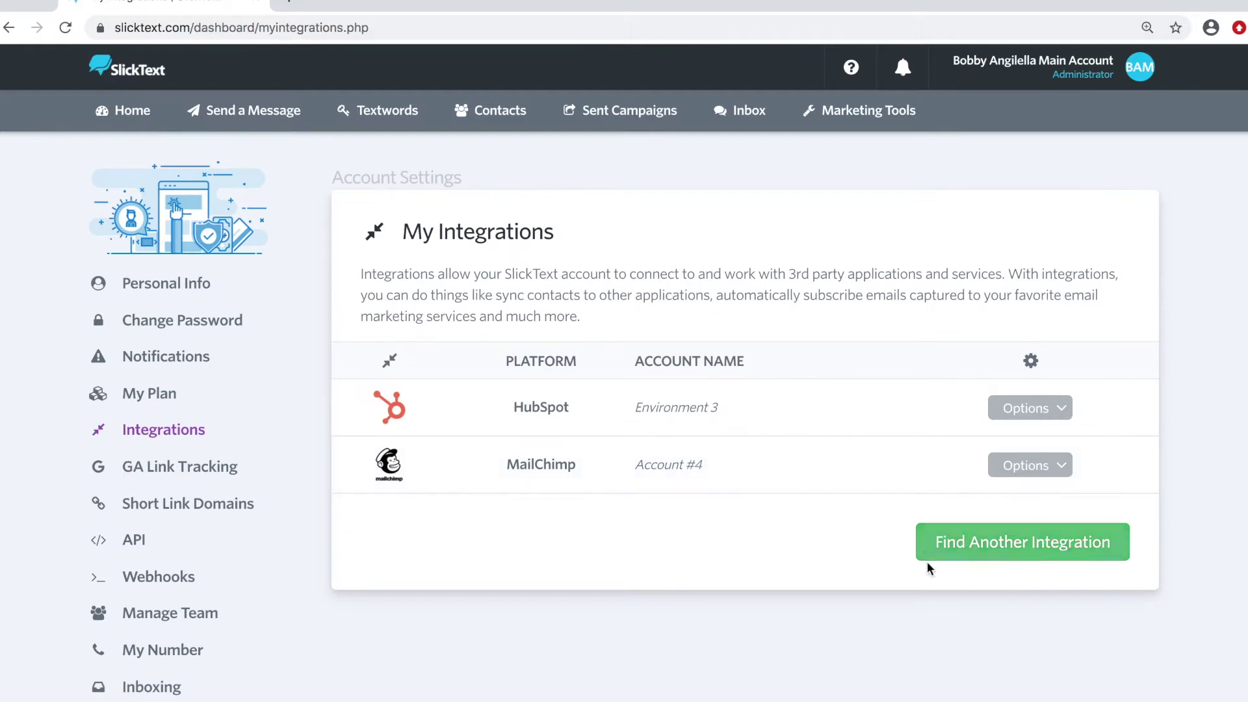
left_click(941, 555)
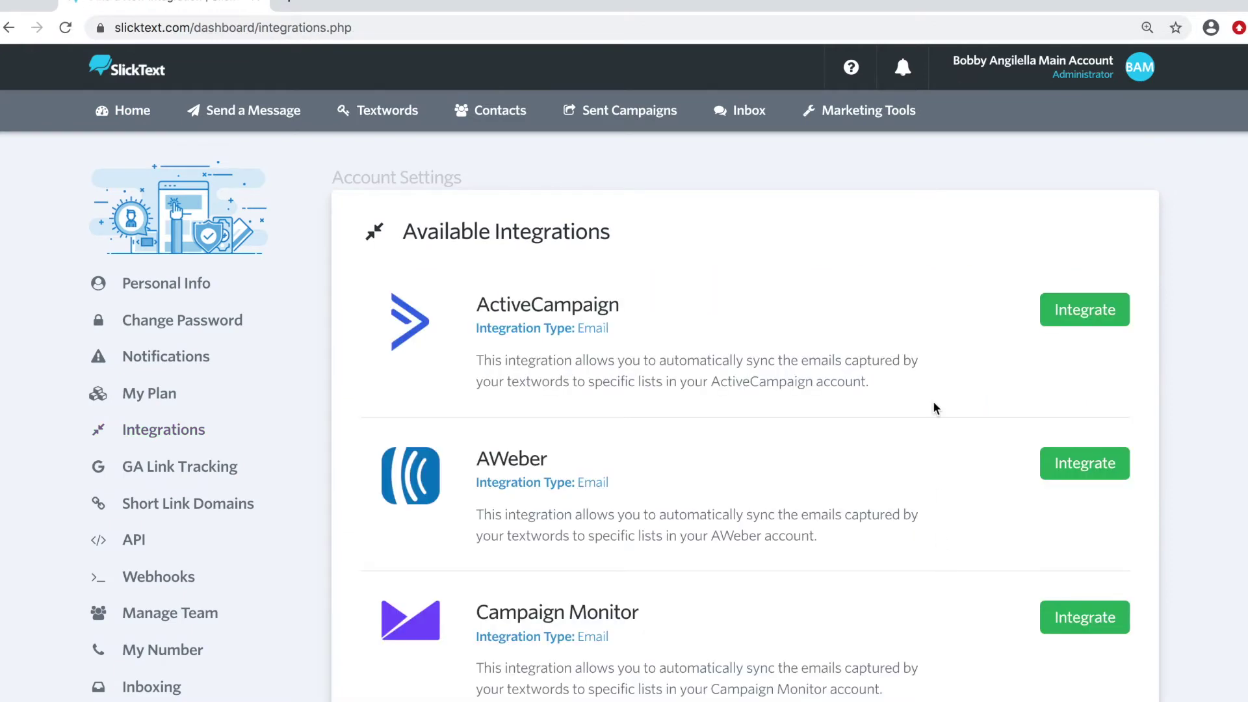
scroll(933, 402, "down", 20)
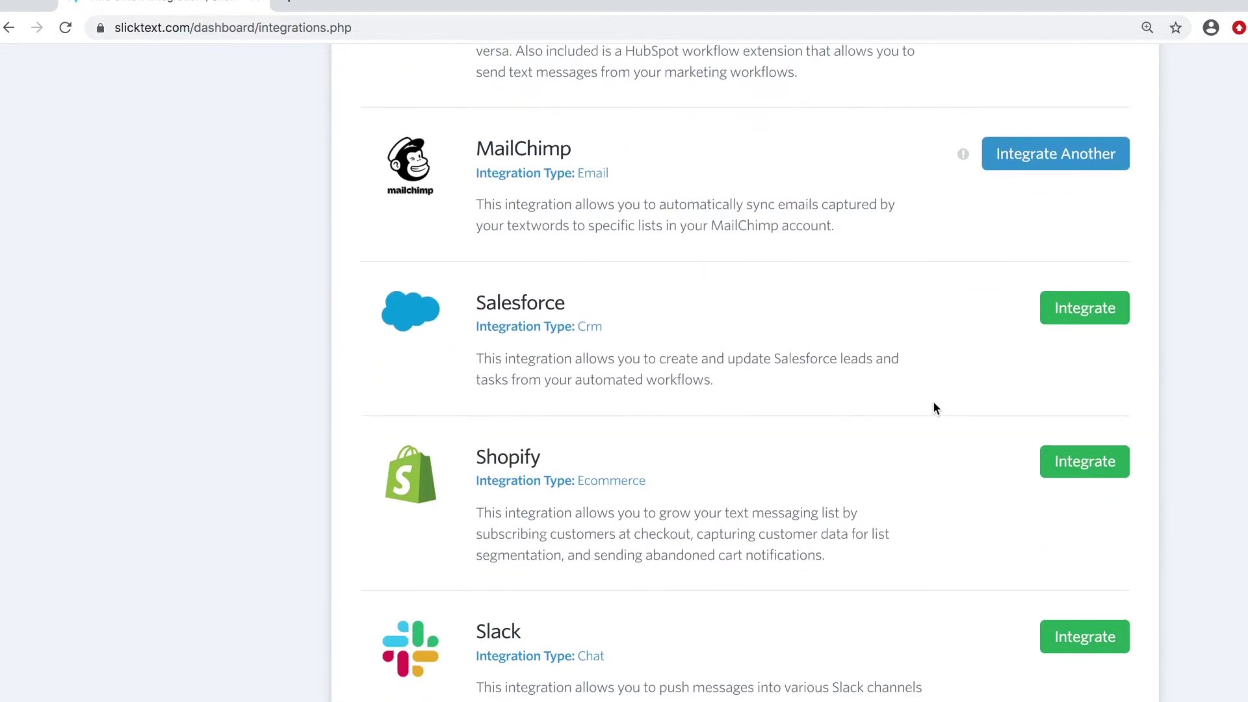
left_click(1083, 462)
left_click(888, 457)
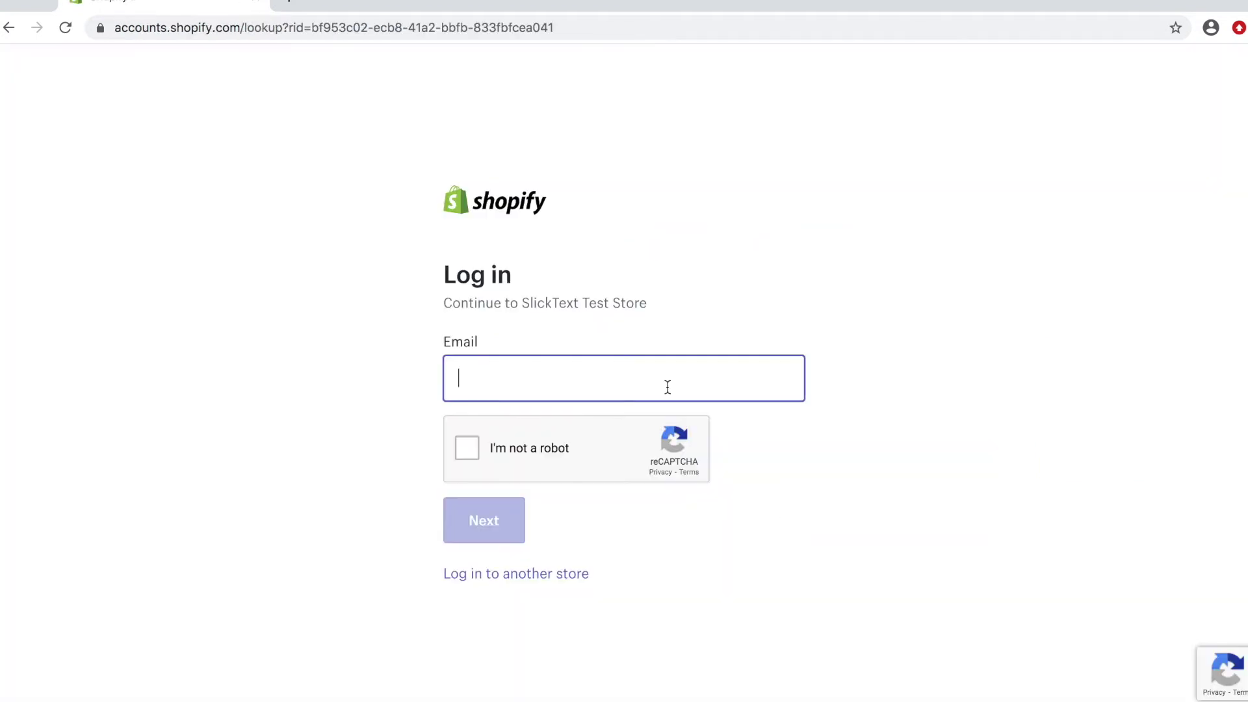
Step: Log in to the SlickText Test Store in Shopify and install the unlisted SlickText app
type("in")
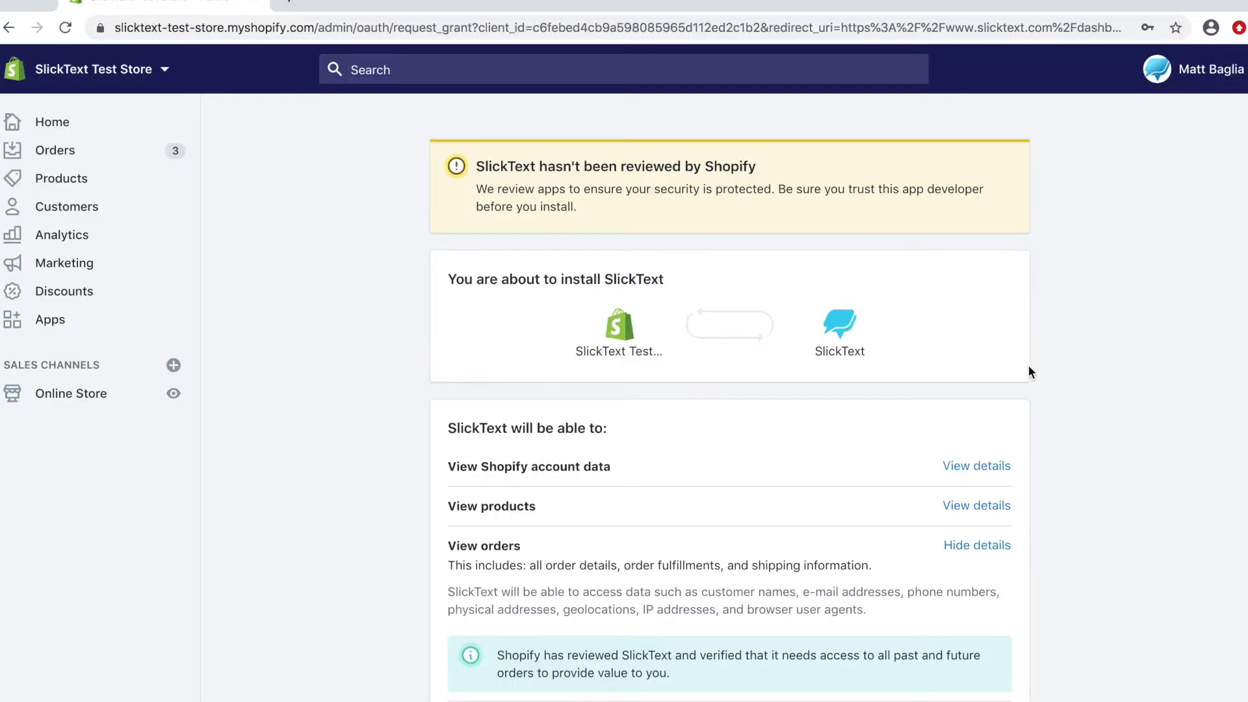
scroll(1028, 364, "down", 5)
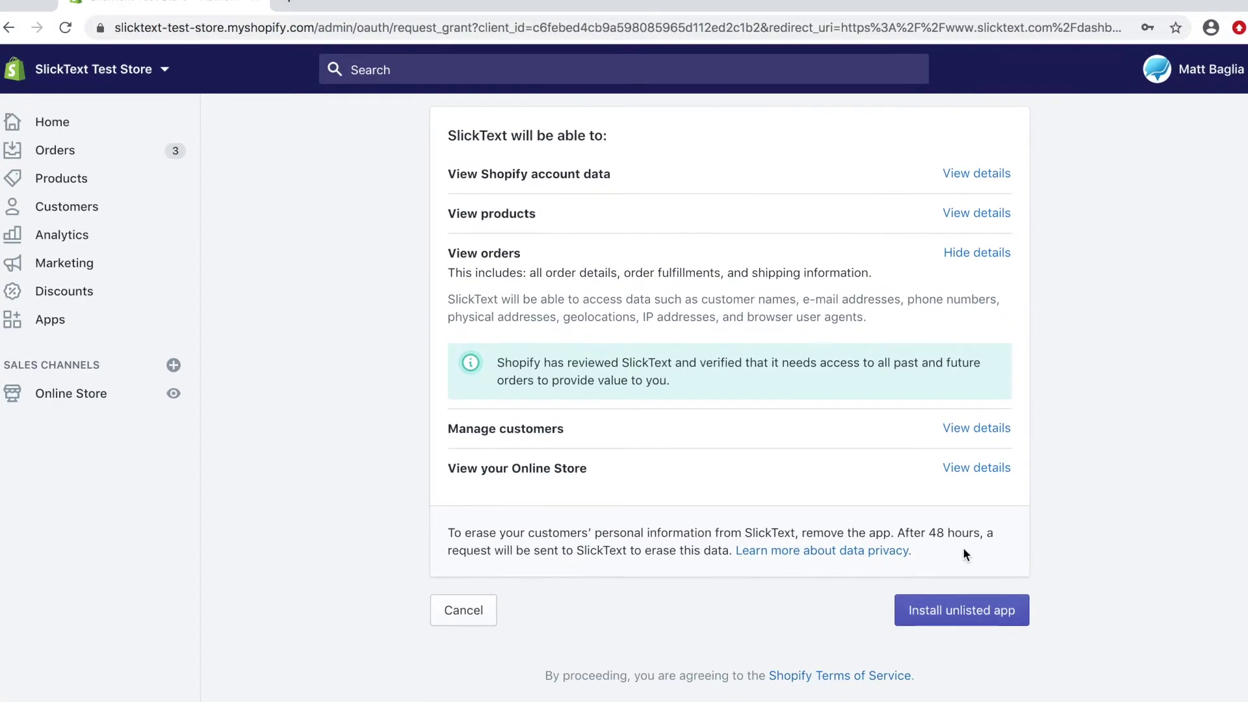
left_click(965, 611)
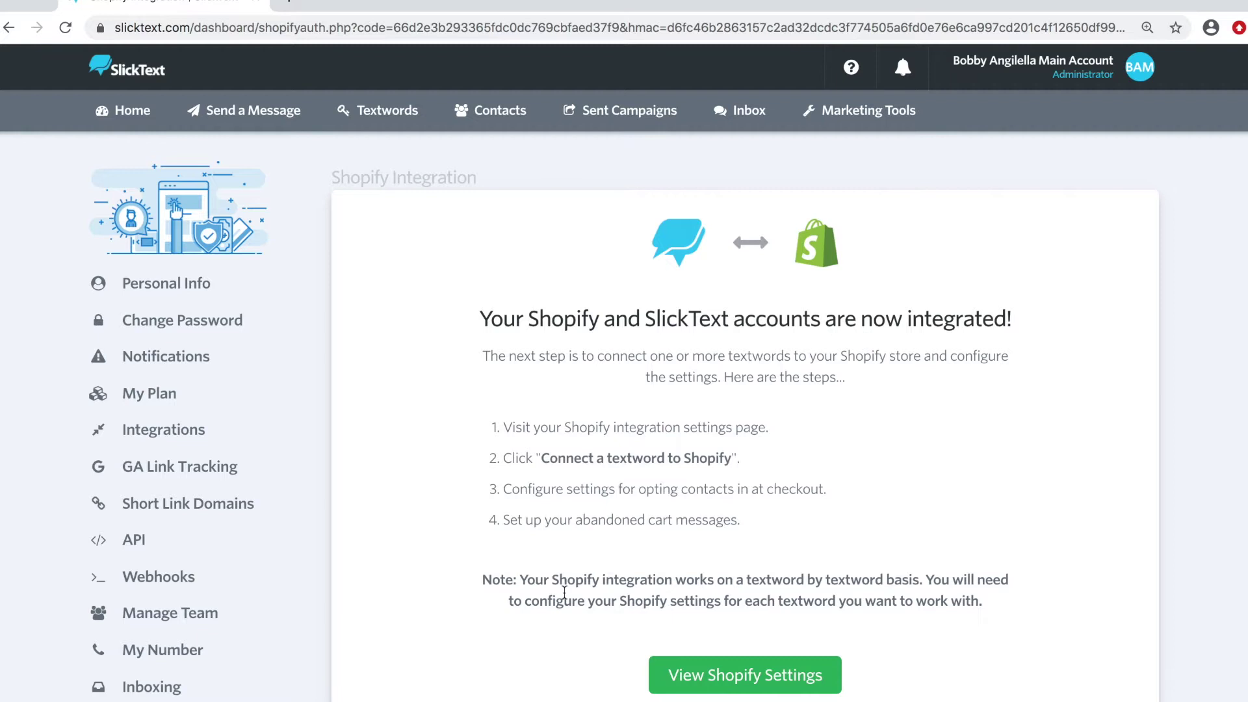
Step: Open the Shopify row's Integration Settings from the My Integrations list
scroll(564, 593, "down", 1)
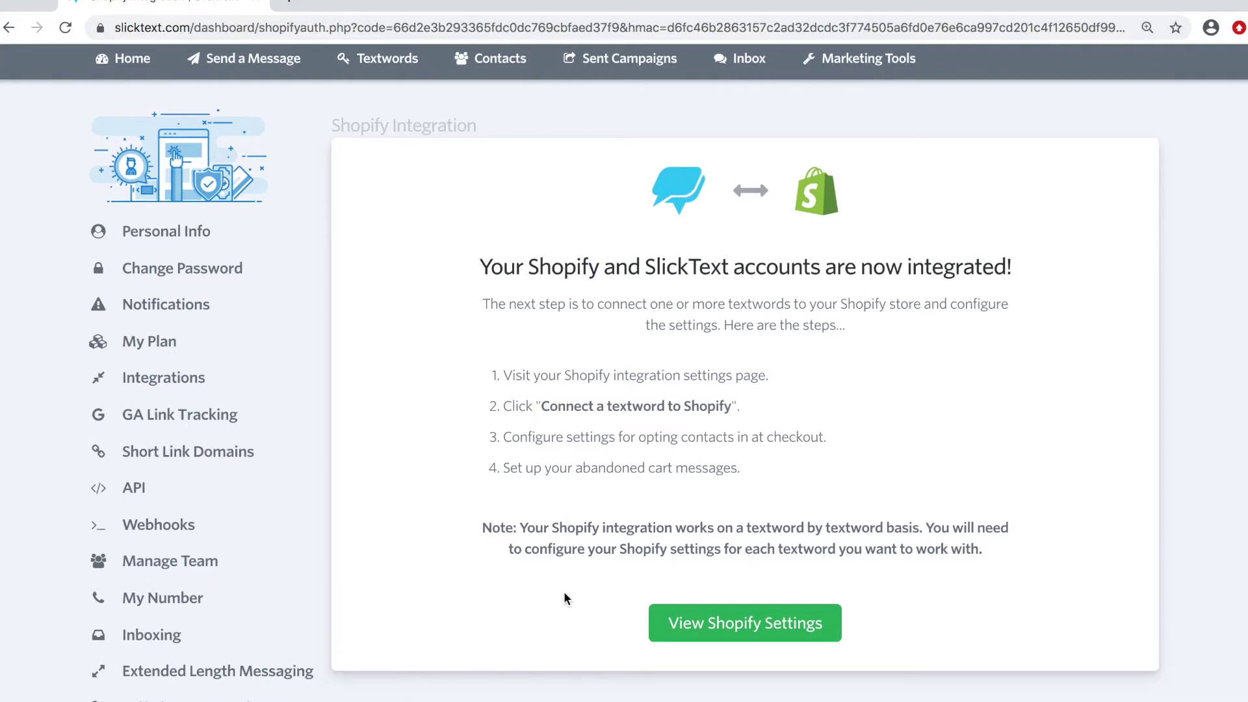
scroll(730, 528, "up", 1)
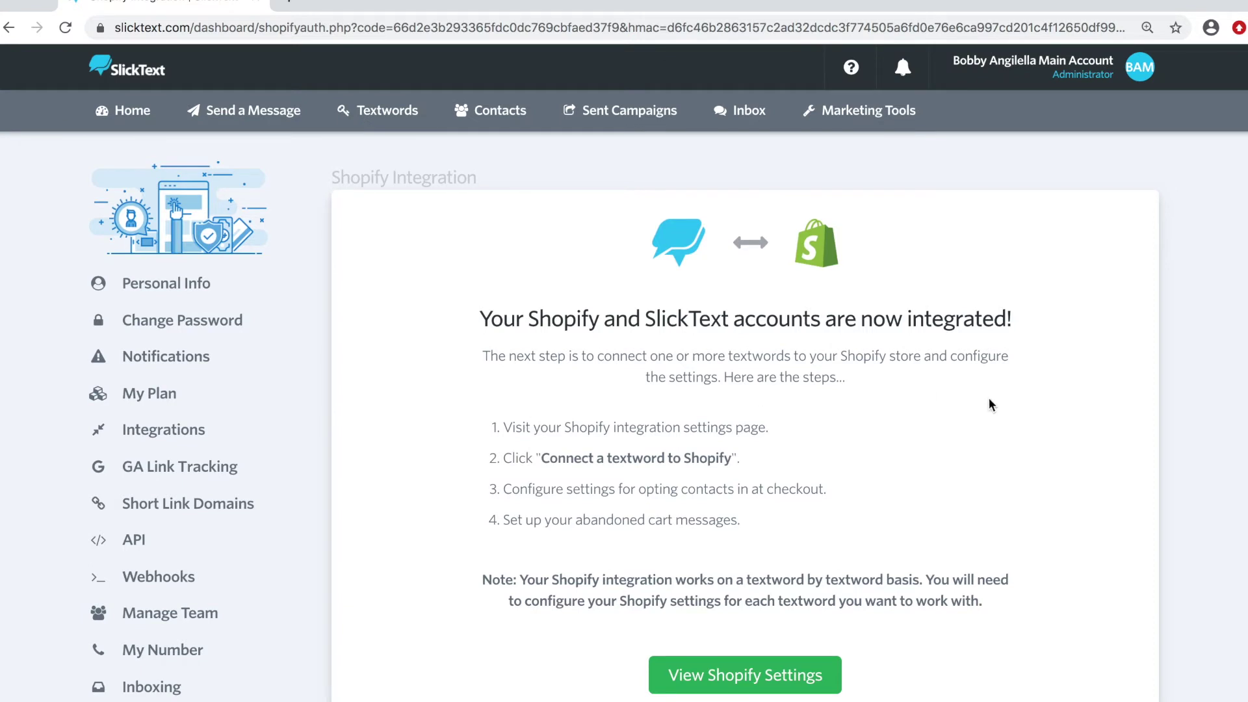
left_click(1140, 73)
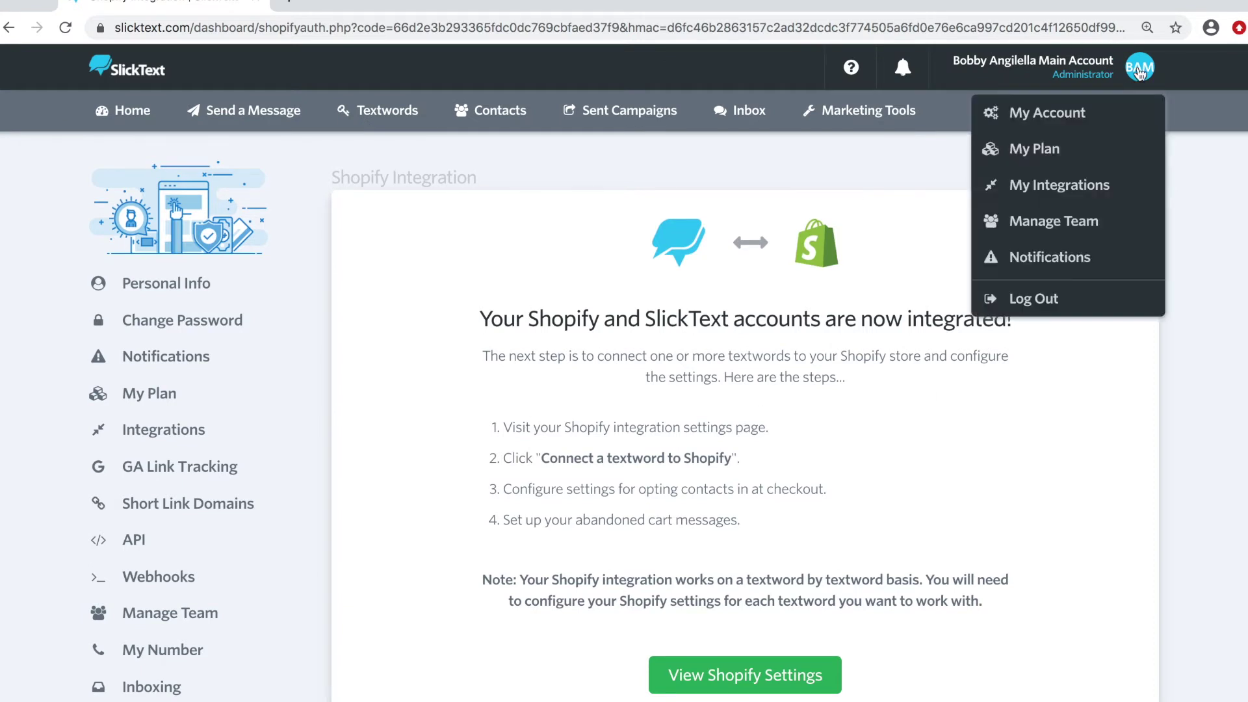
left_click(1065, 190)
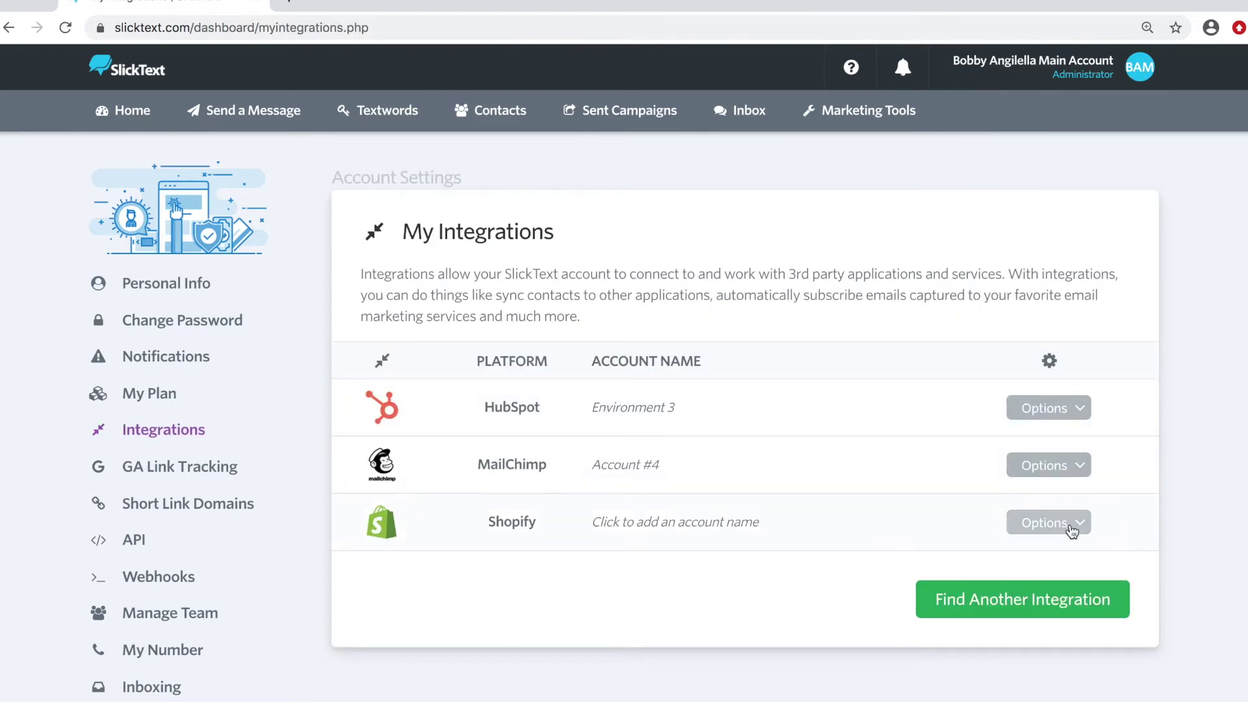
left_click(1070, 530)
left_click(1047, 554)
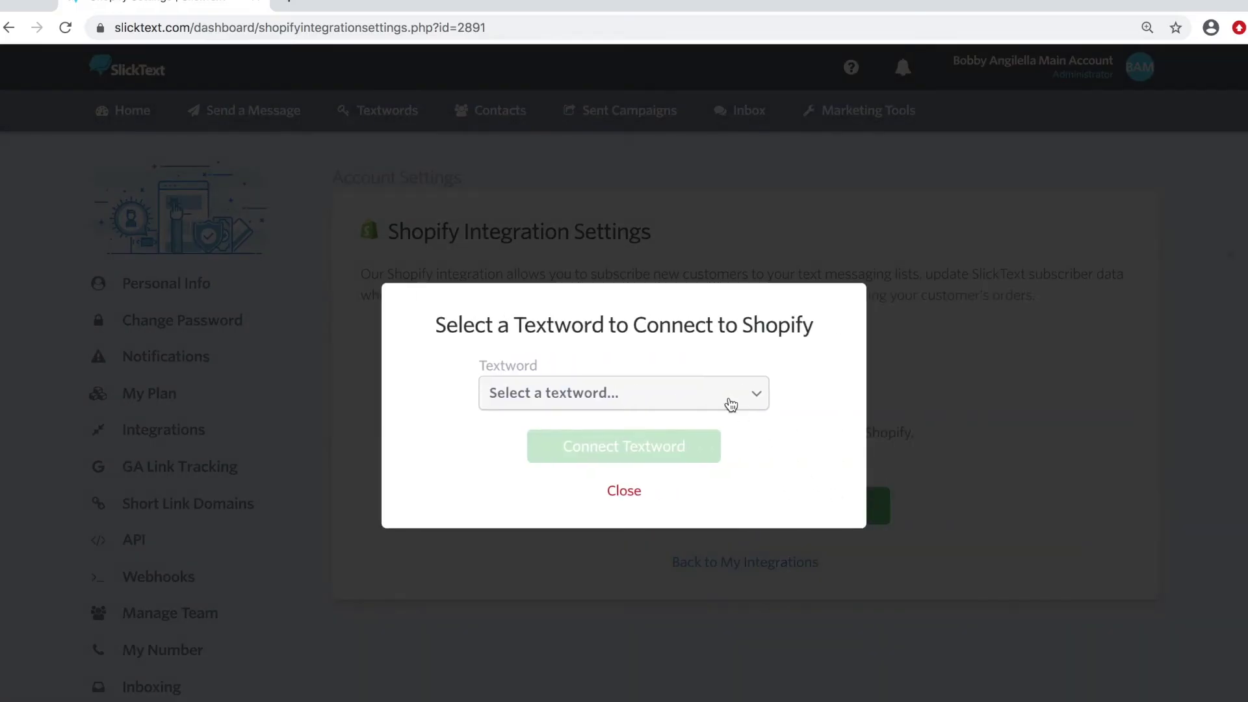
Step: Connect the 'bb grill - 888111' textword to Shopify
left_click(730, 395)
left_click(651, 412)
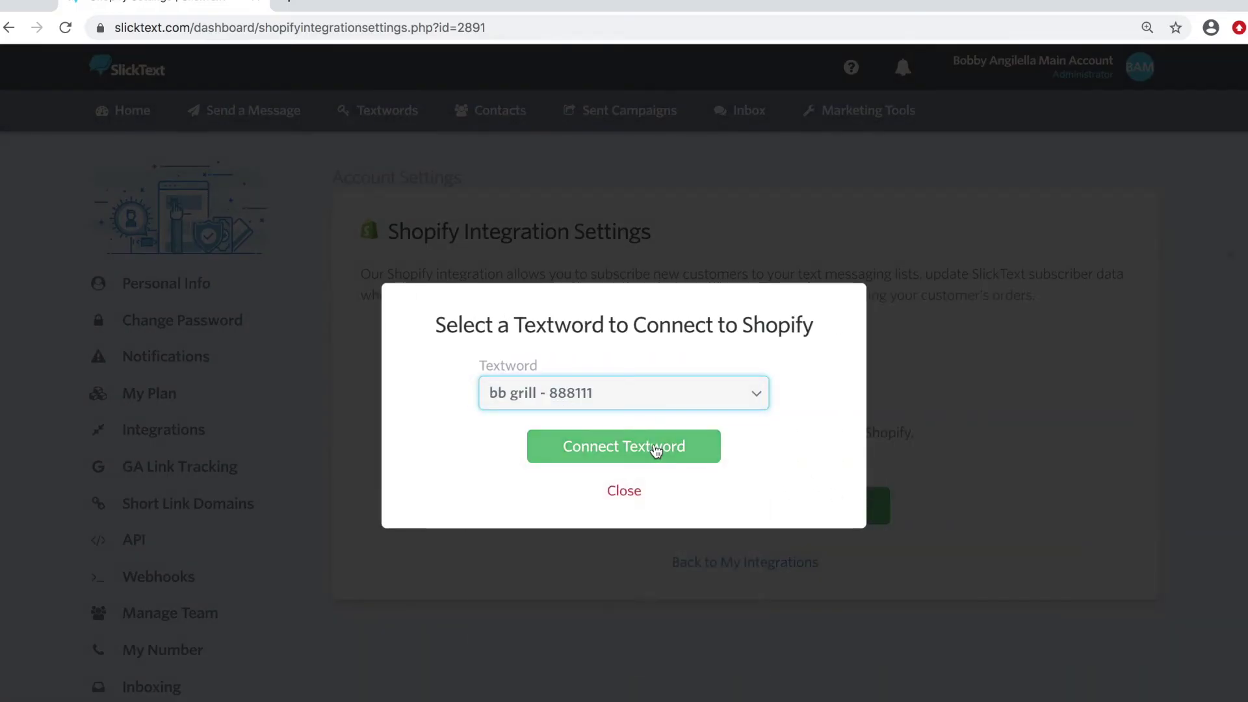
left_click(656, 450)
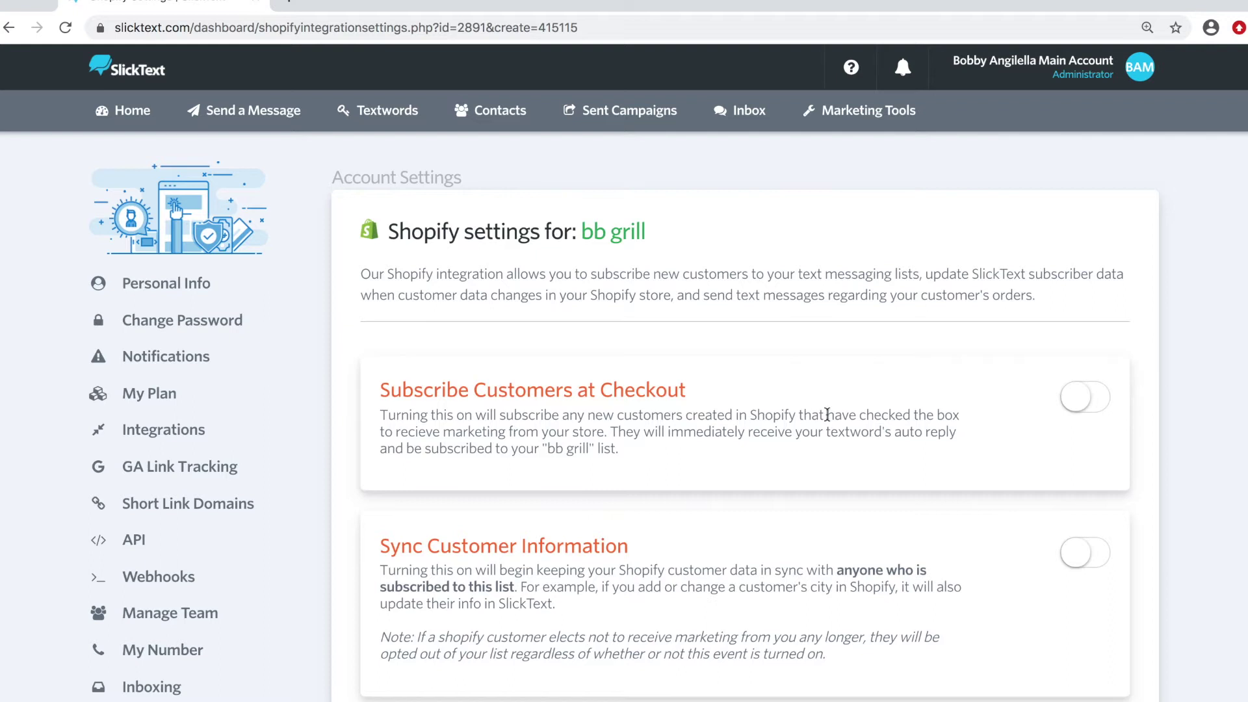
Step: Switch on Subscribe Customers at Checkout, customer information sync and Customer Order Tracking
scroll(846, 413, "down", 3)
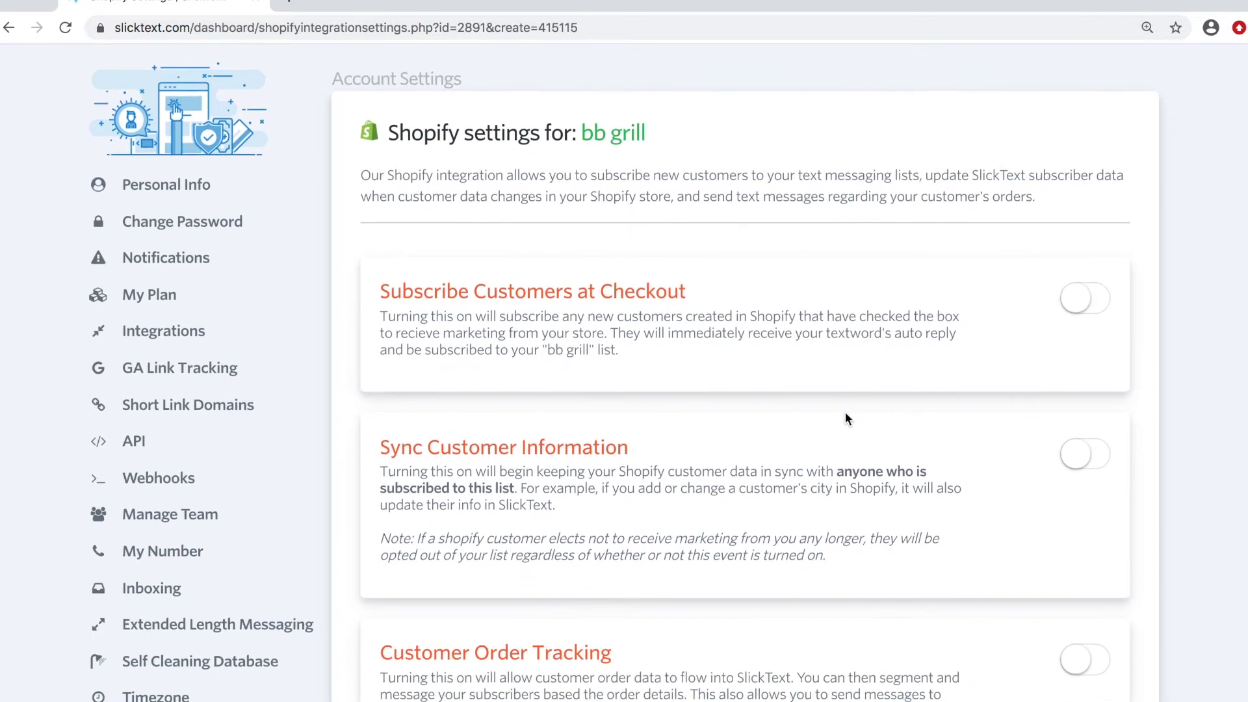
left_click_drag(644, 291, 434, 291)
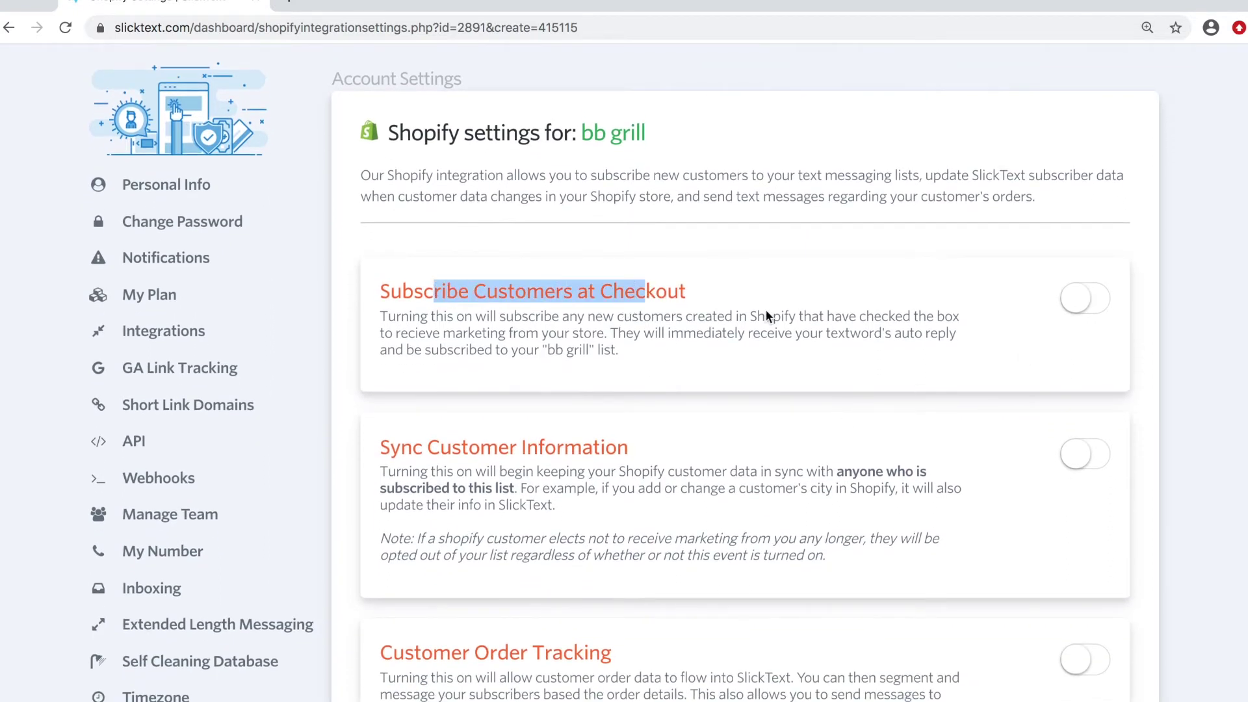
left_click(1081, 305)
scroll(1081, 302, "down", 3)
left_click(1081, 286)
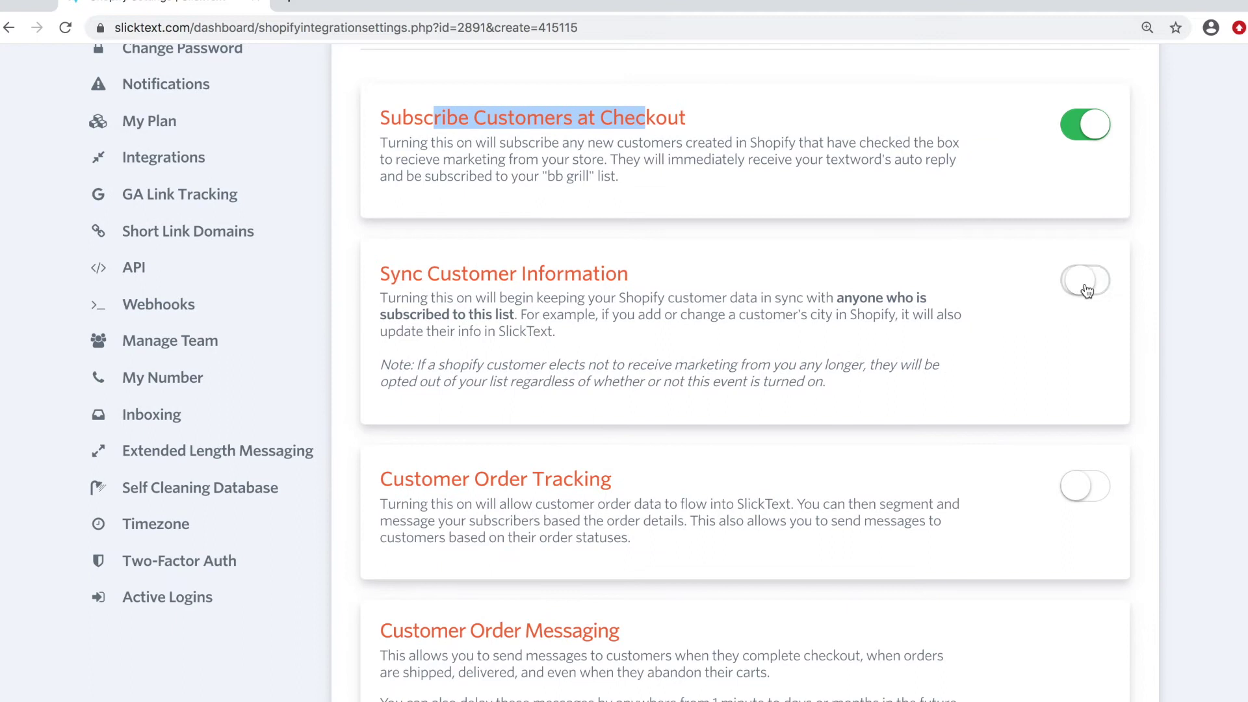
left_click(669, 136)
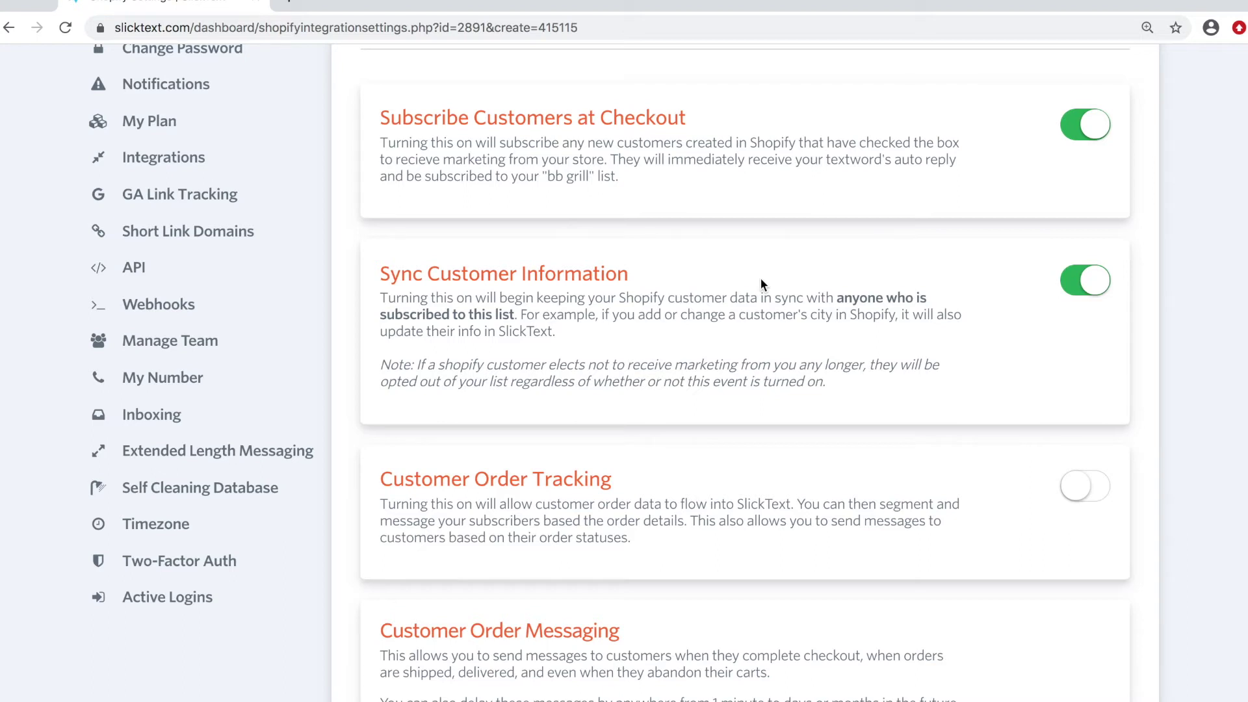
left_click(1096, 500)
scroll(1009, 462, "down", 2)
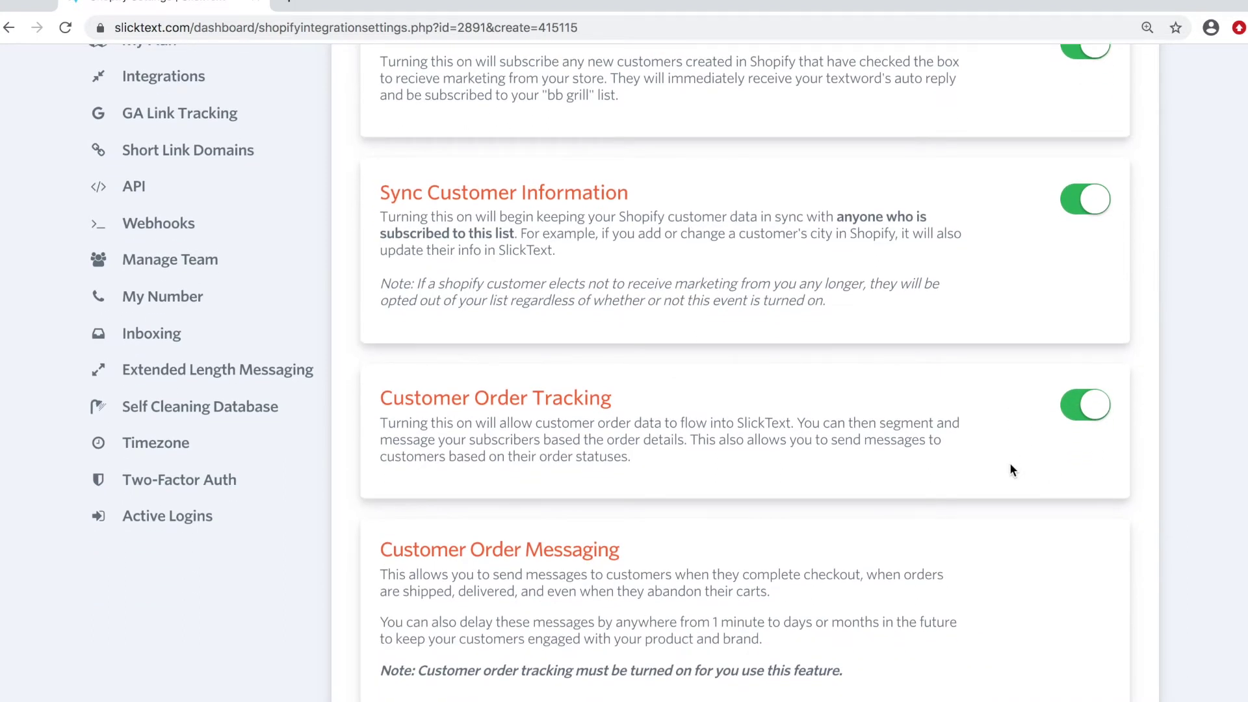
scroll(1009, 470, "down", 5)
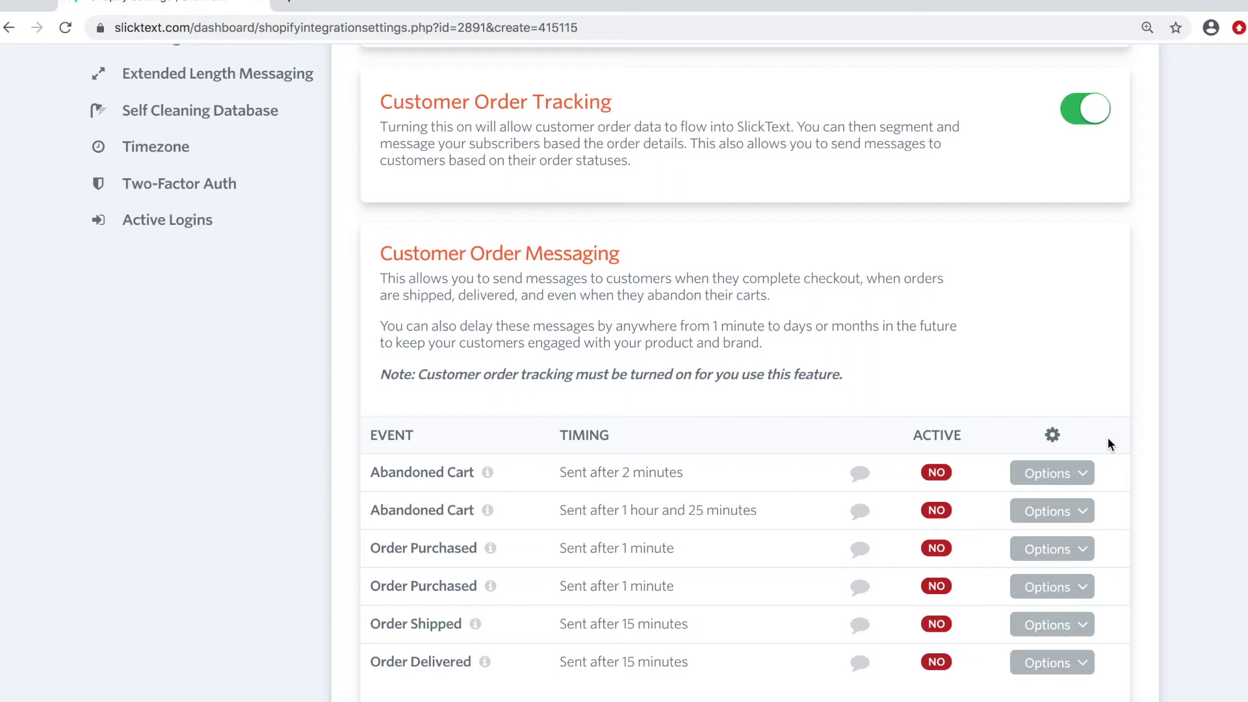
Step: Review the custom fields table of Shopify data fields, from the top down to Order Value
scroll(1016, 368, "down", 10)
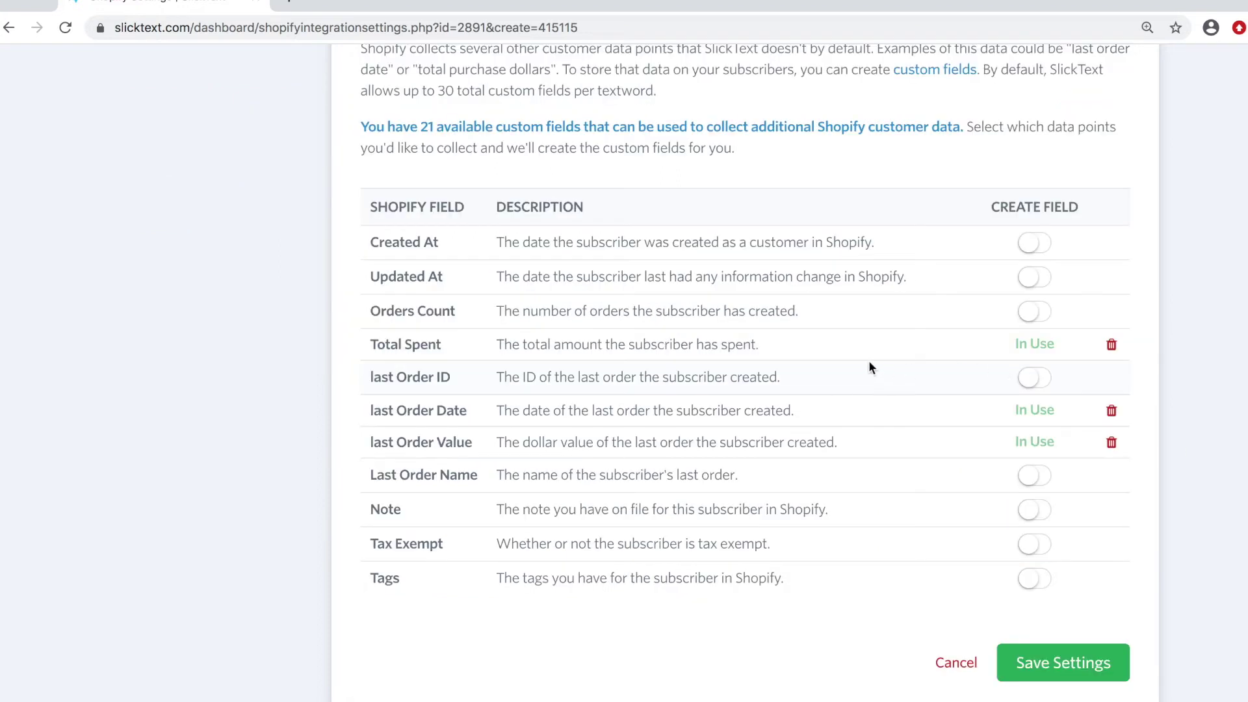
left_click_drag(434, 344, 415, 389)
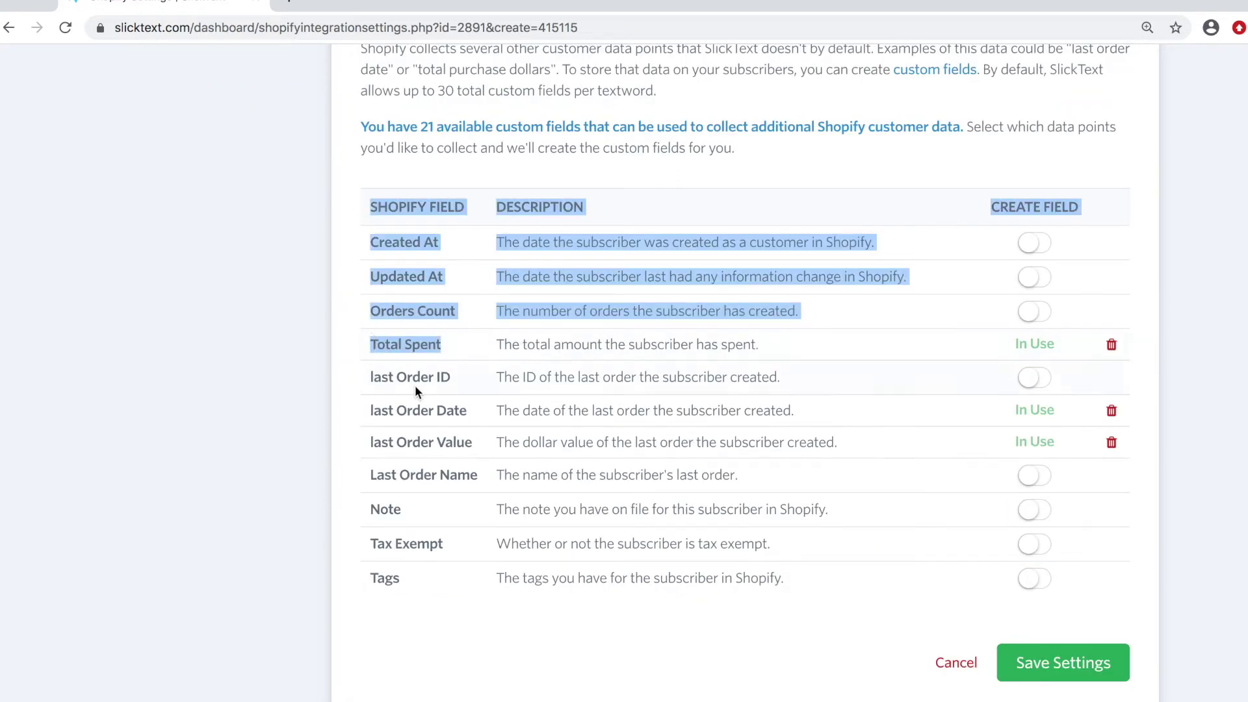
left_click(437, 407)
left_click_drag(483, 408, 362, 412)
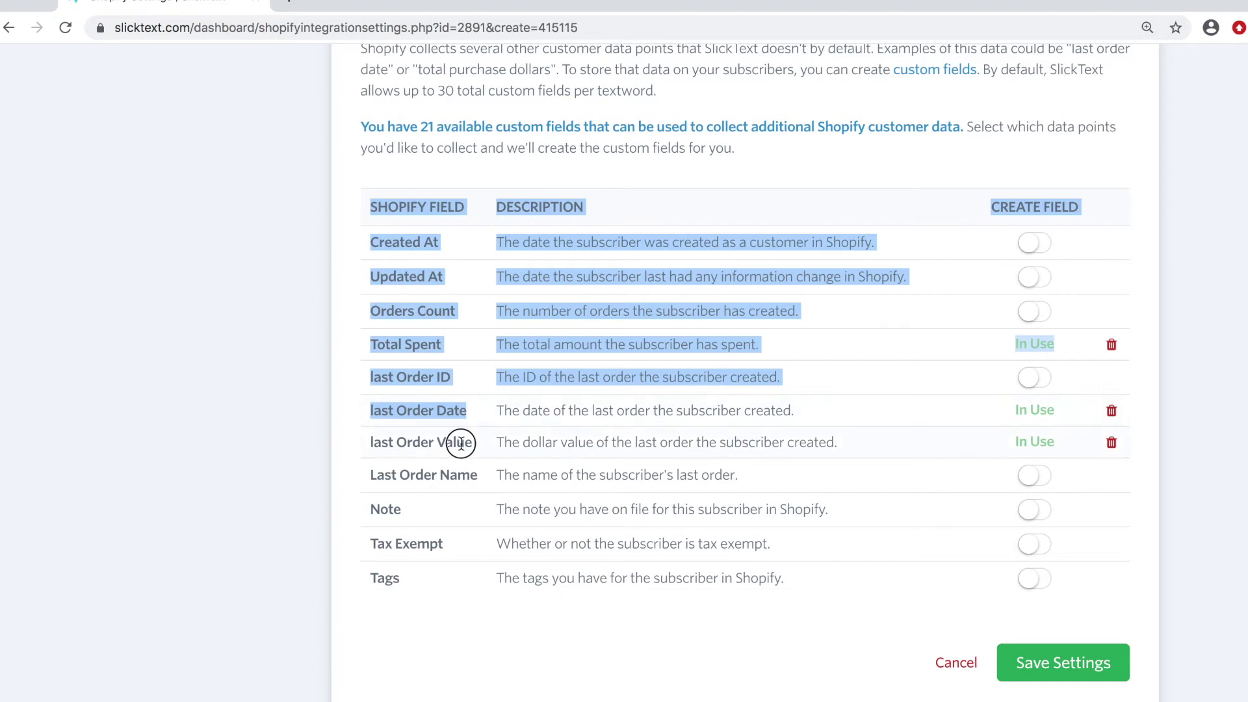
left_click_drag(458, 441, 364, 446)
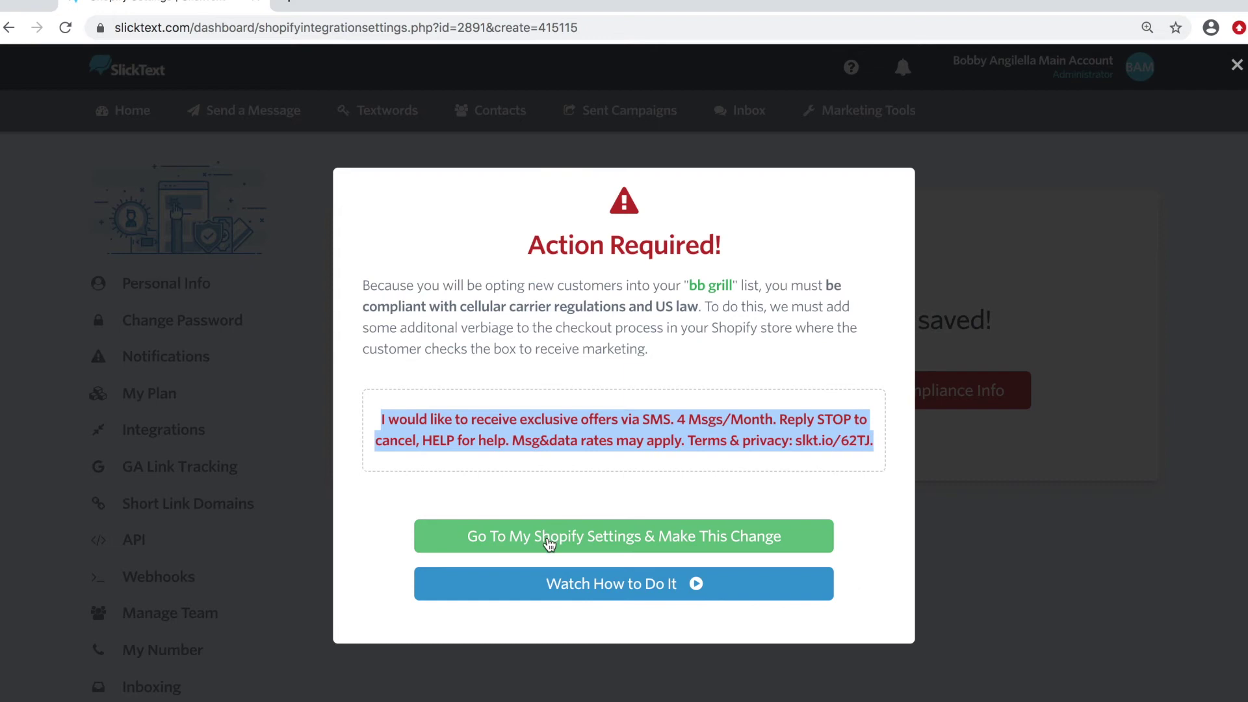
Step: Paste the SMS consent wording into the SlickText Test Store's Accept marketing checkbox label and save
left_click(549, 538)
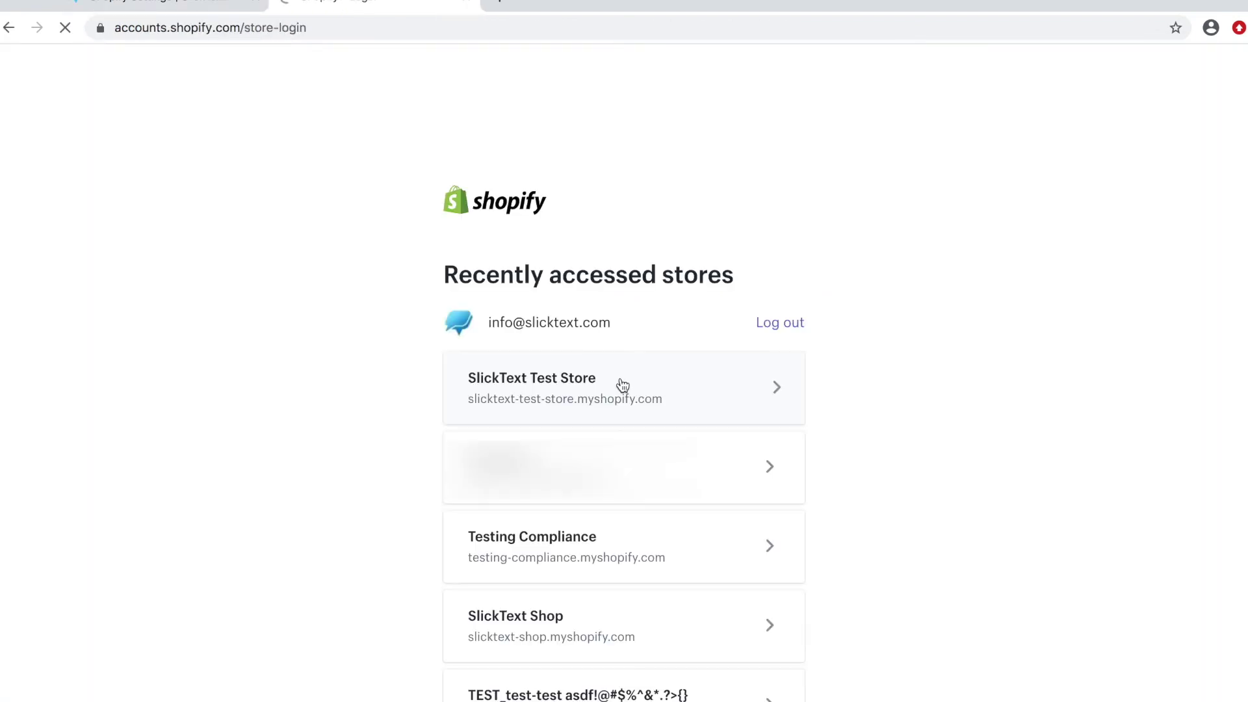
left_click(622, 386)
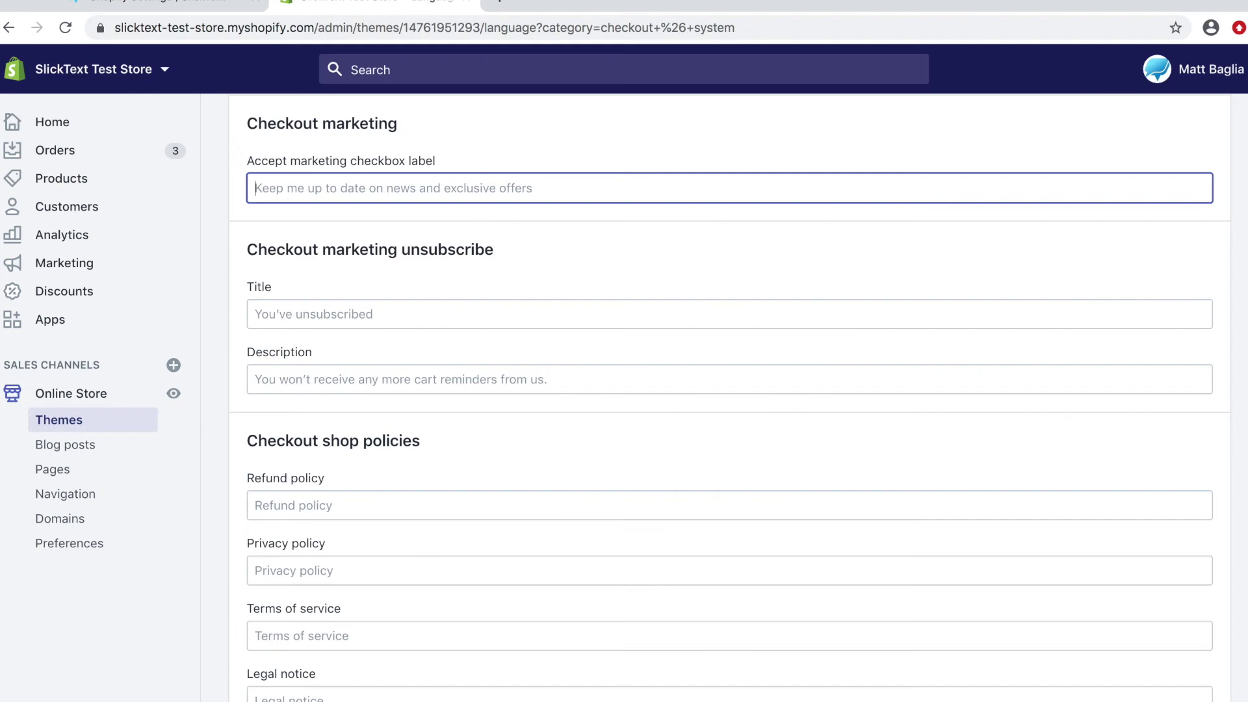
right_click(501, 188)
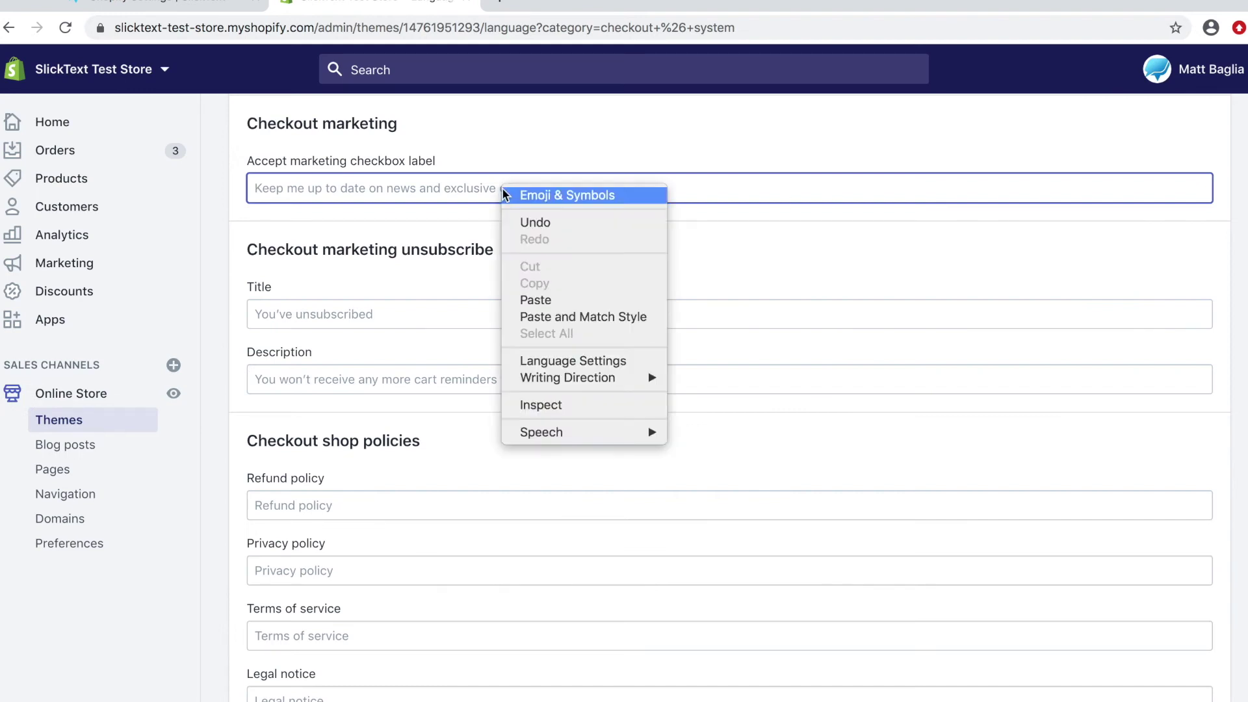
left_click(532, 295)
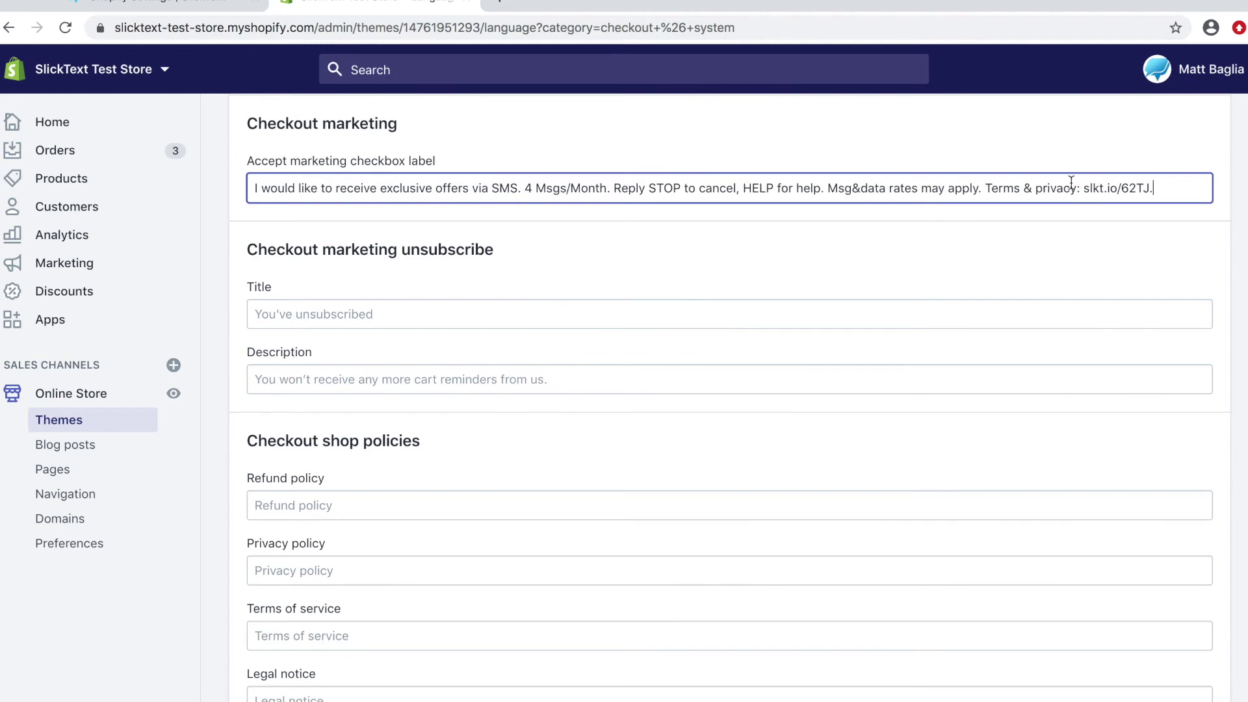
scroll(1194, 297, "up", 15)
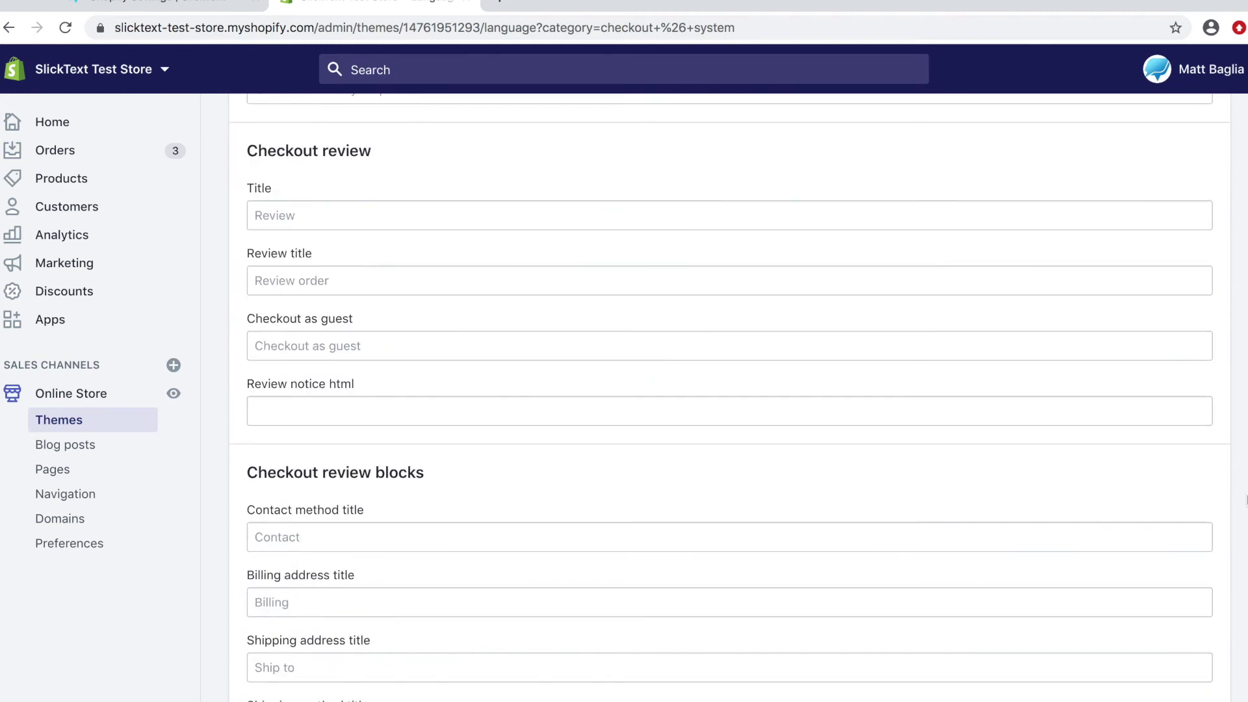
left_click(1203, 177)
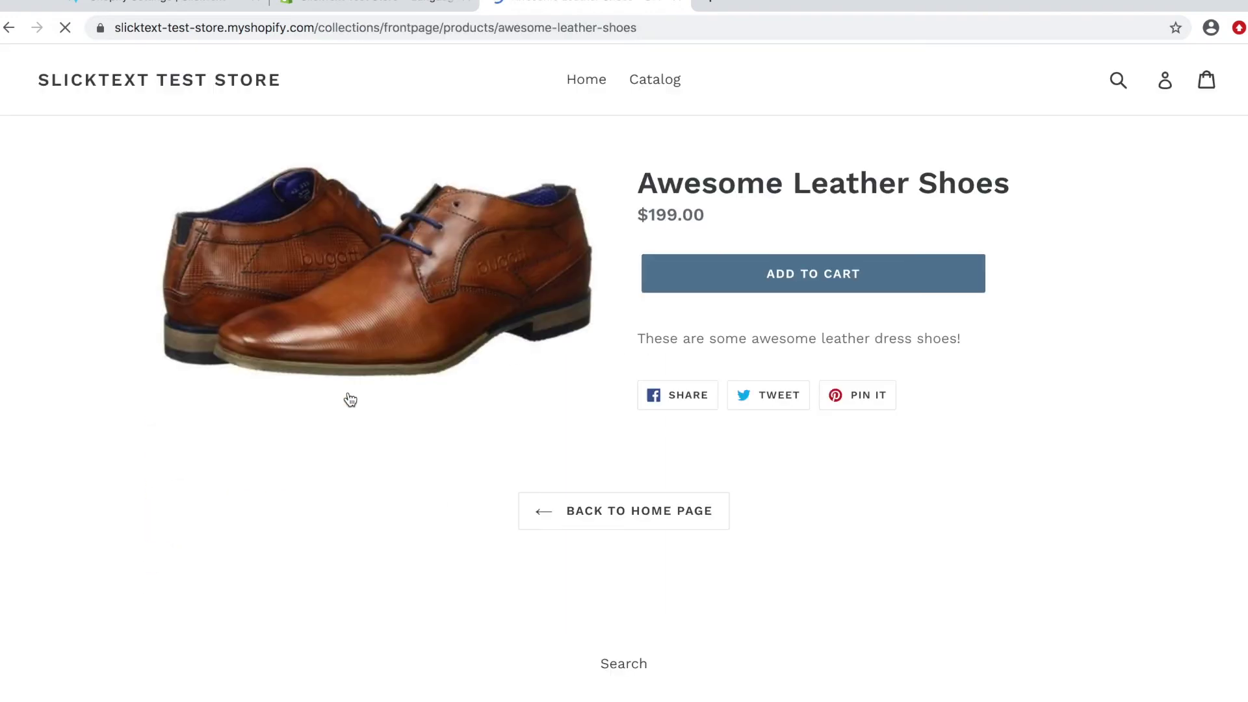
Step: Add Awesome Leather Shoes to the cart, check out, and tick the SMS offers box
left_click(876, 283)
left_click(1033, 579)
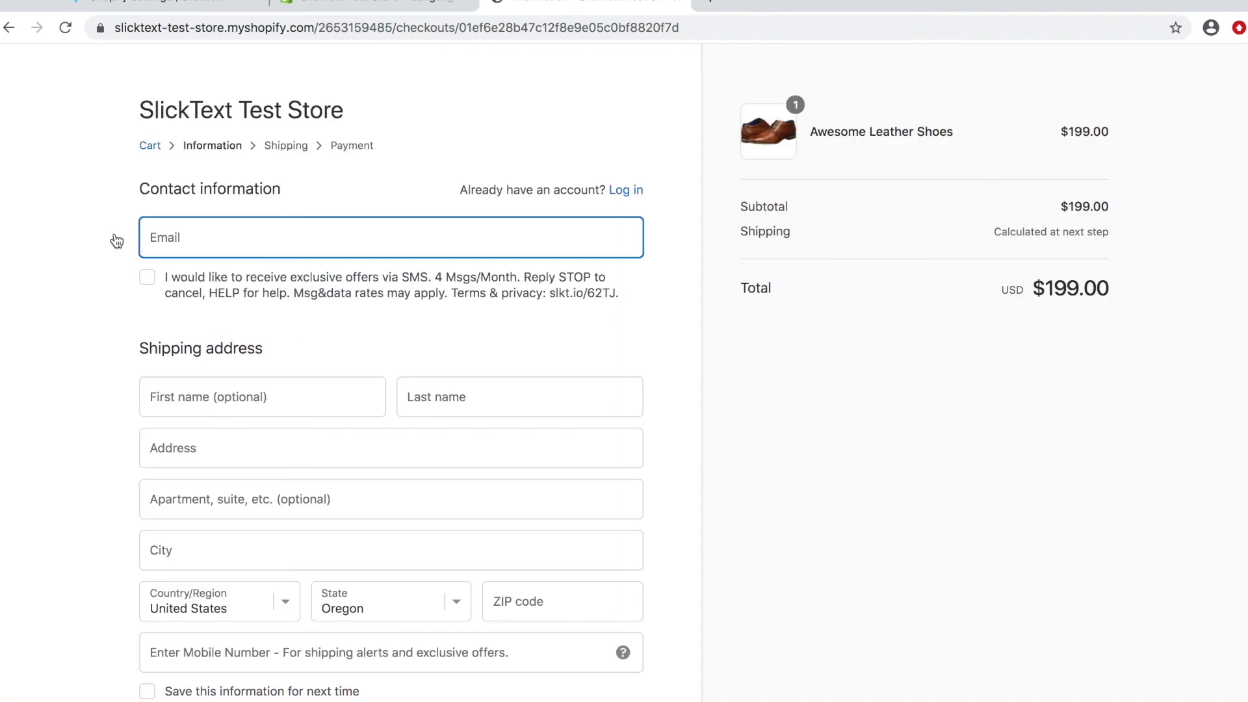
scroll(114, 240, "down", 2)
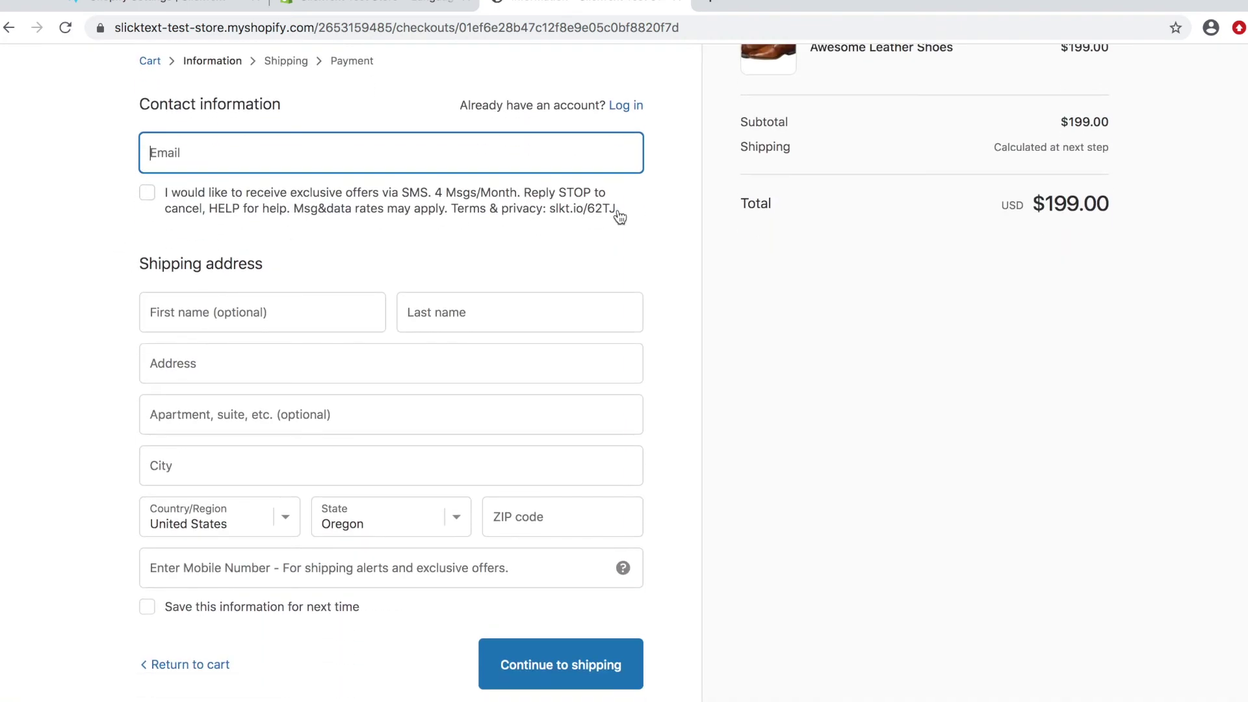
left_click_drag(620, 211, 180, 198)
left_click(91, 203)
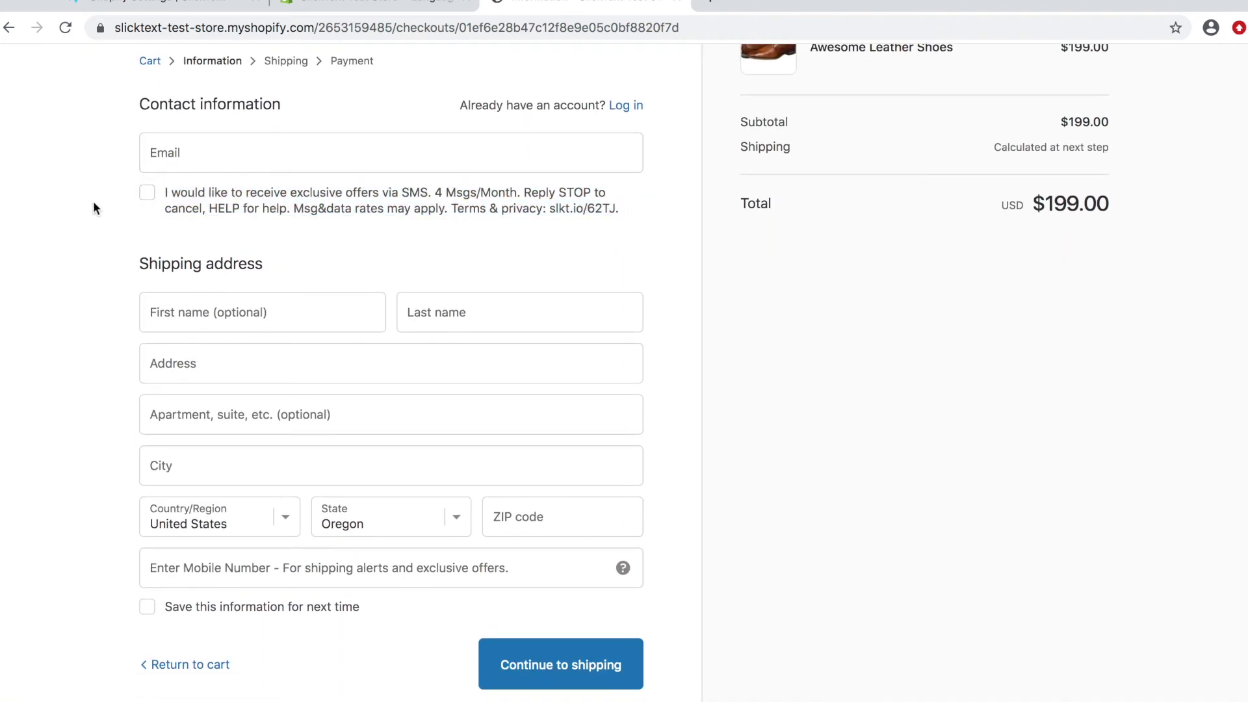
left_click(149, 193)
Step: Autofill the checkout email and mobile number from saved contact details, then continue to shipping
left_click(228, 156)
left_click(108, 201)
left_click(221, 562)
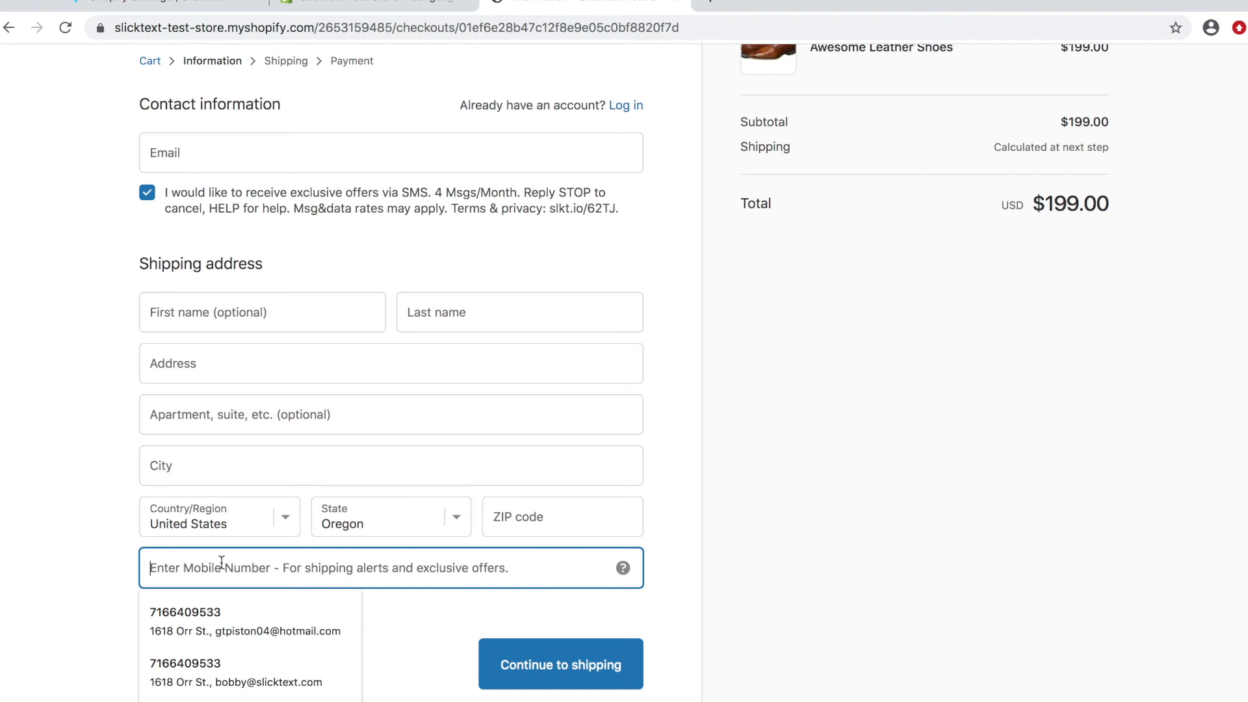
left_click(71, 469)
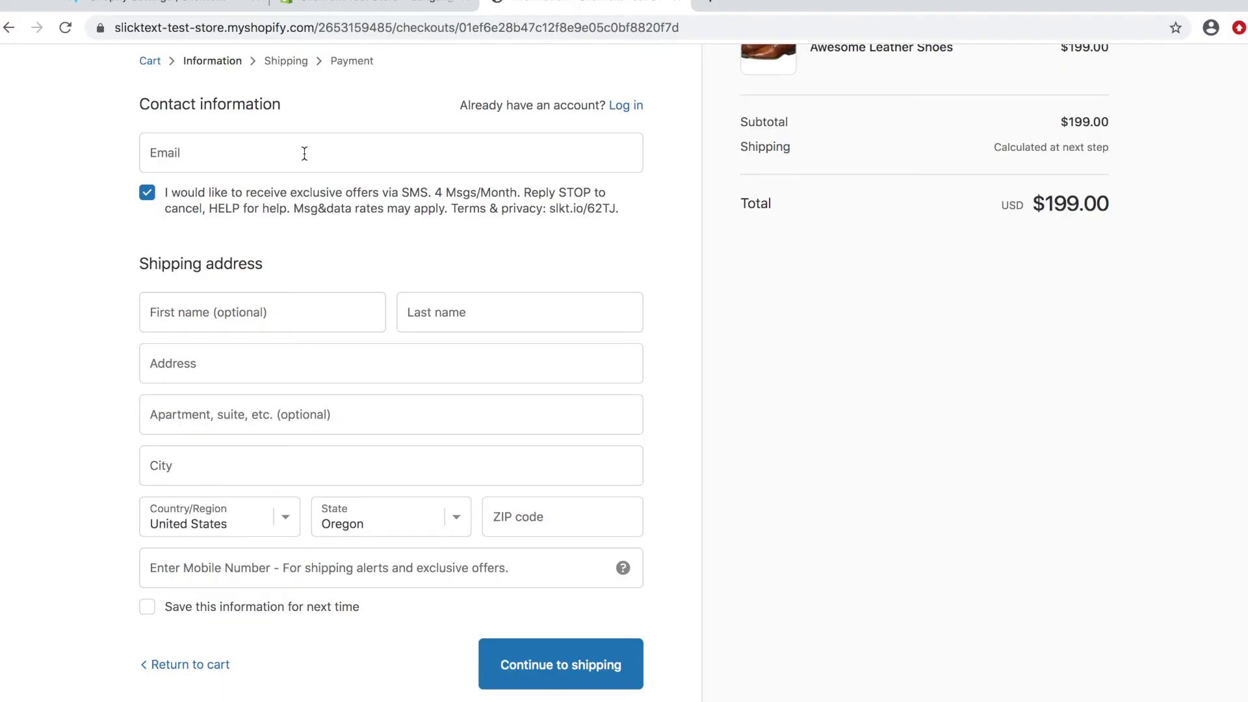
left_click(304, 154)
left_click(229, 244)
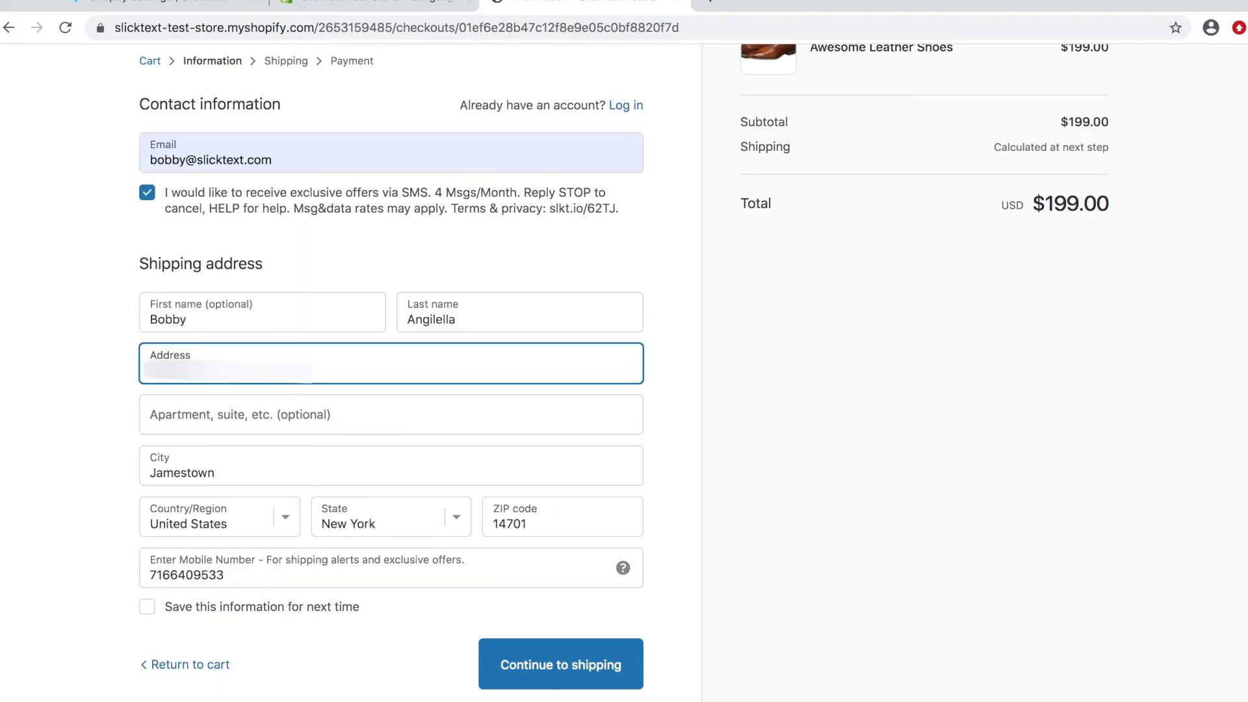
left_click(528, 666)
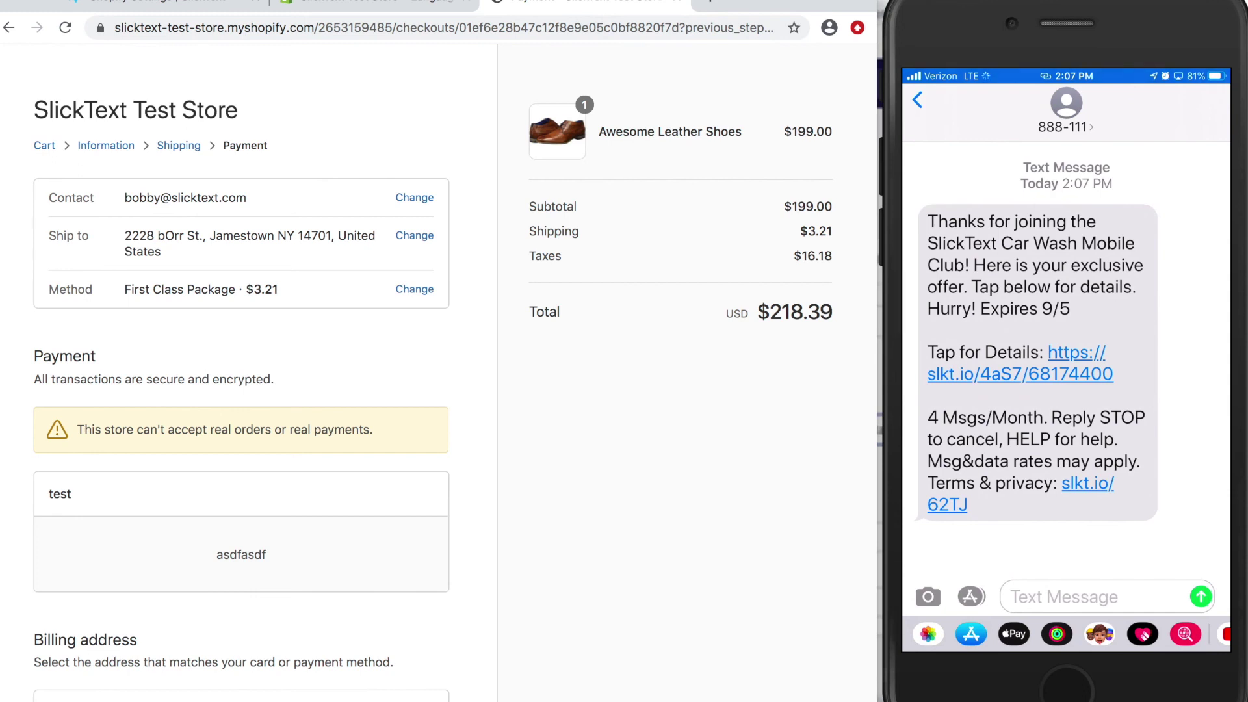
Step: Reveal the Opt In Method column in the bb grill contacts, showing CRM for the new subscriber
key("ctrl+1")
key("ctrl+r")
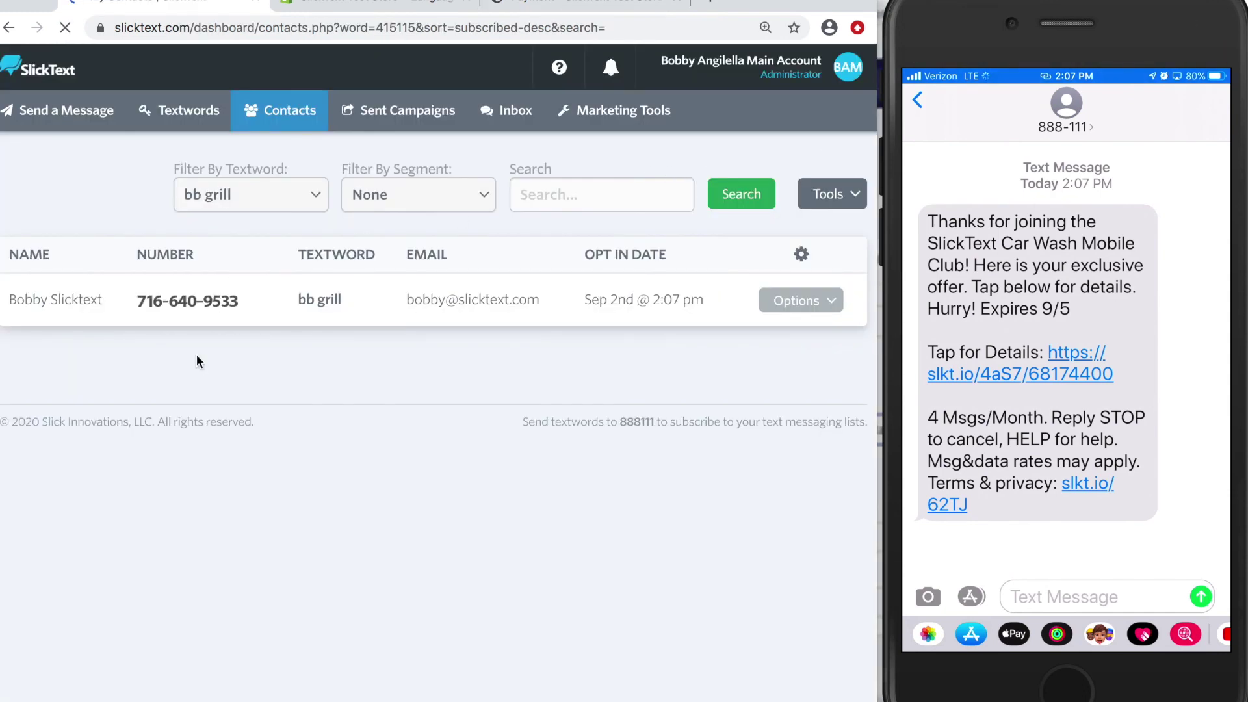
left_click(847, 189)
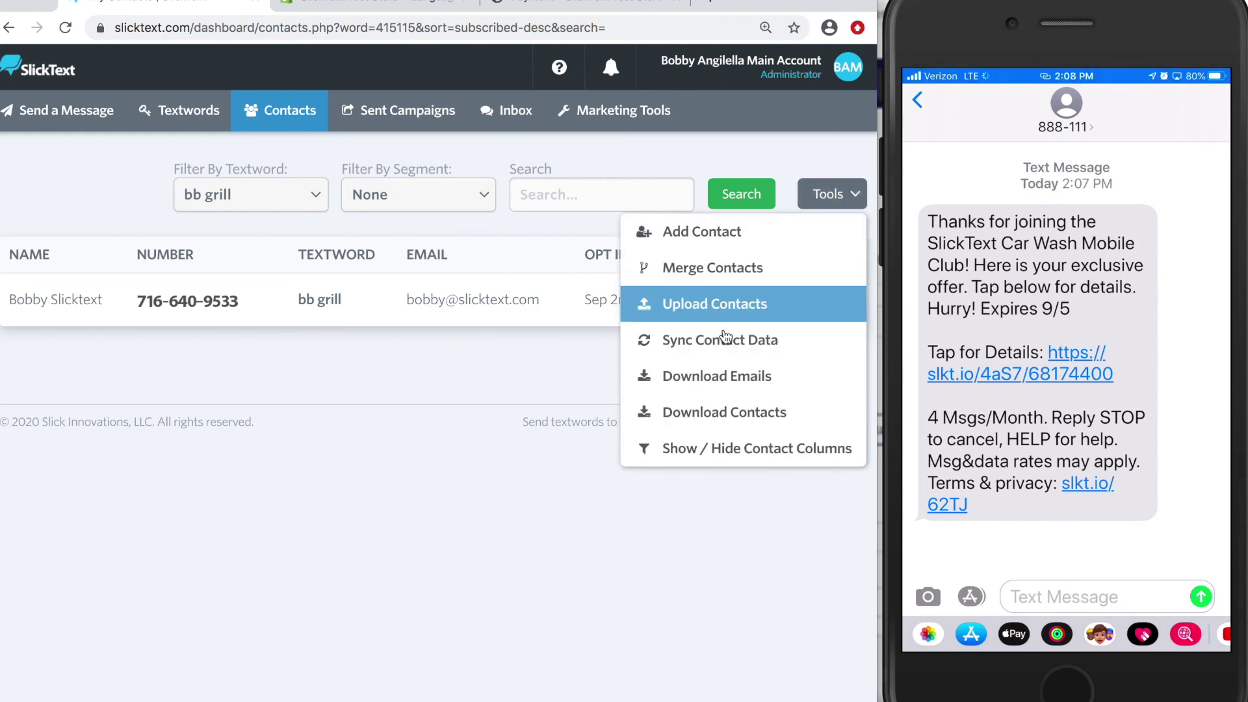
left_click(720, 450)
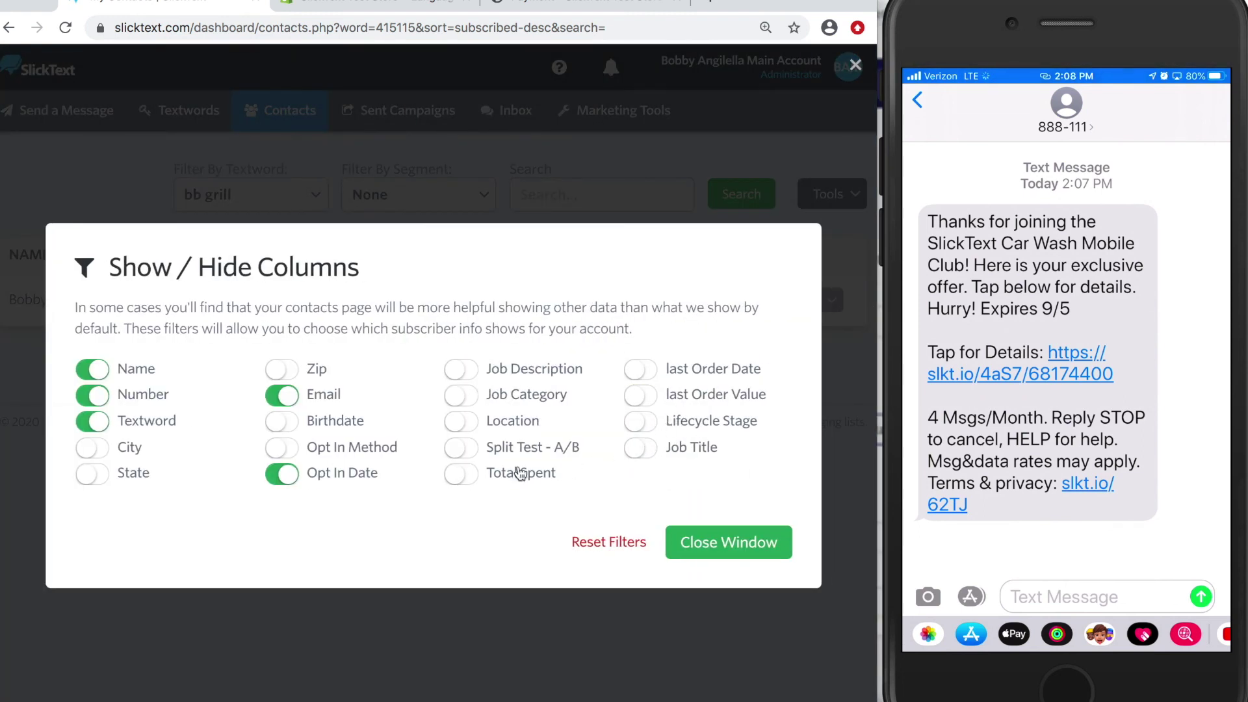
left_click(282, 448)
double_click(505, 300)
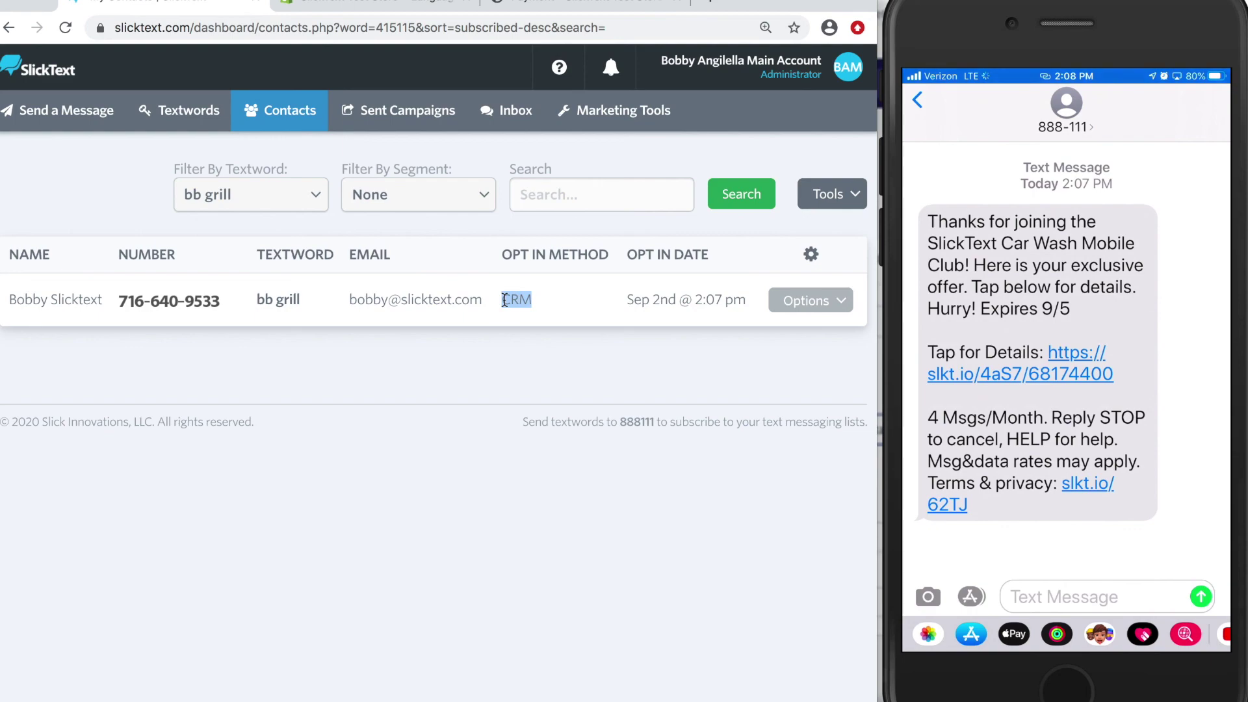